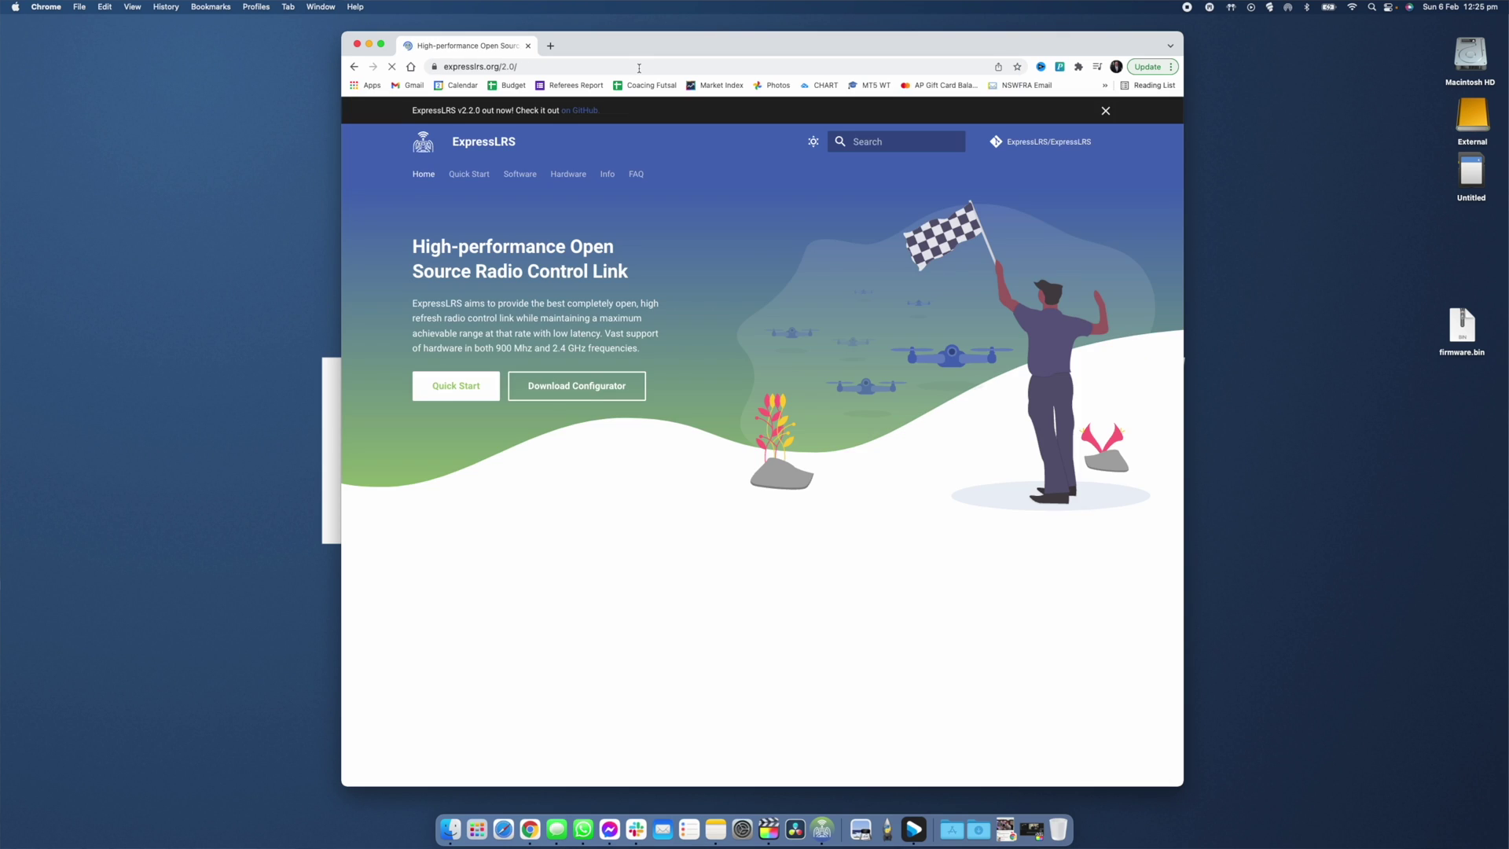
Follow the Download Configurator link to the v1.3.6 GitHub release and scroll to its Assets list.
click(561, 393)
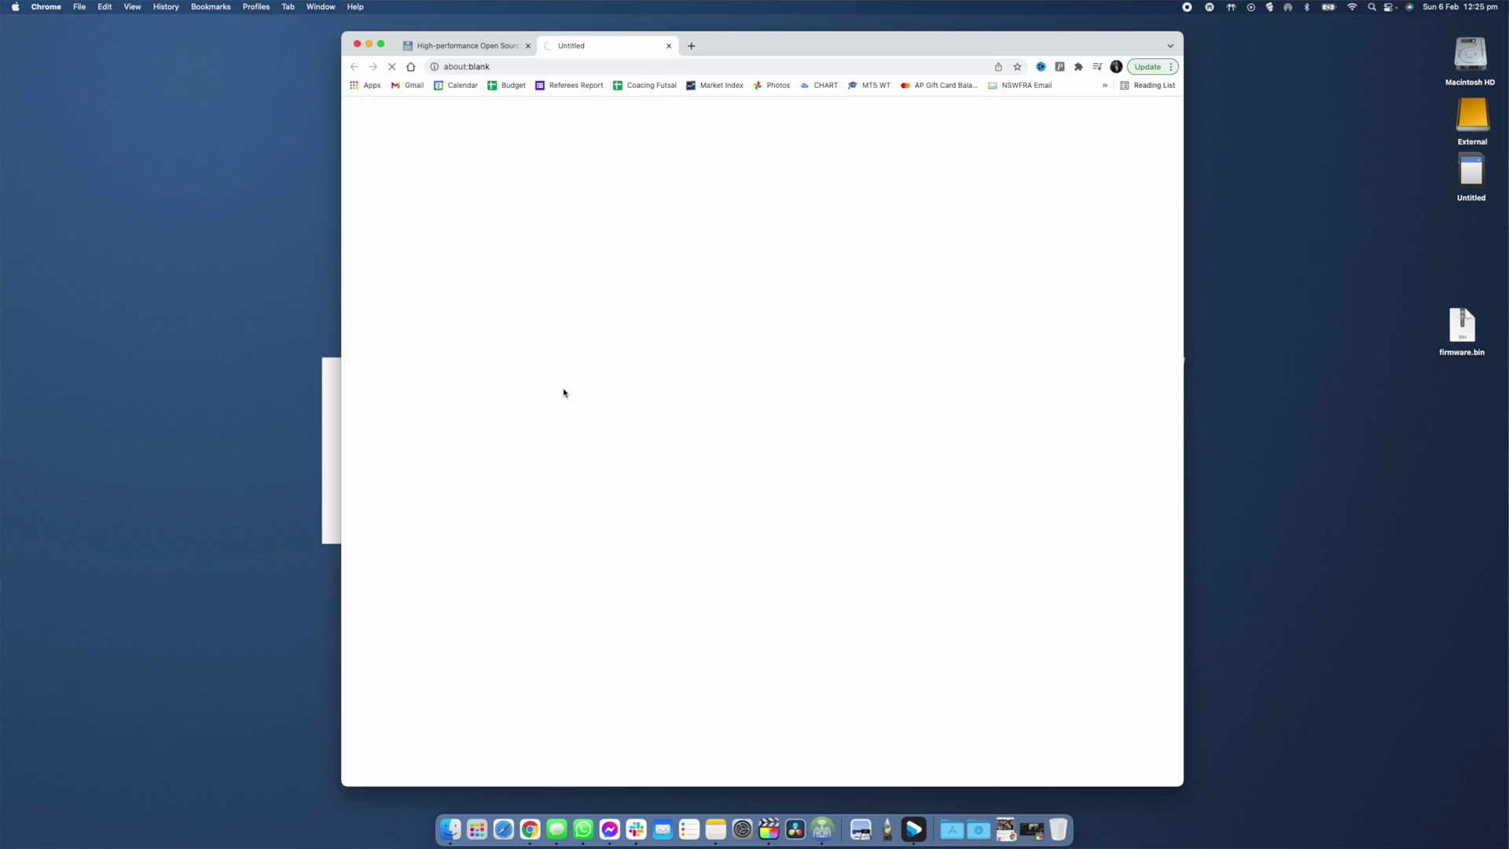
scroll(589, 403, down, 10)
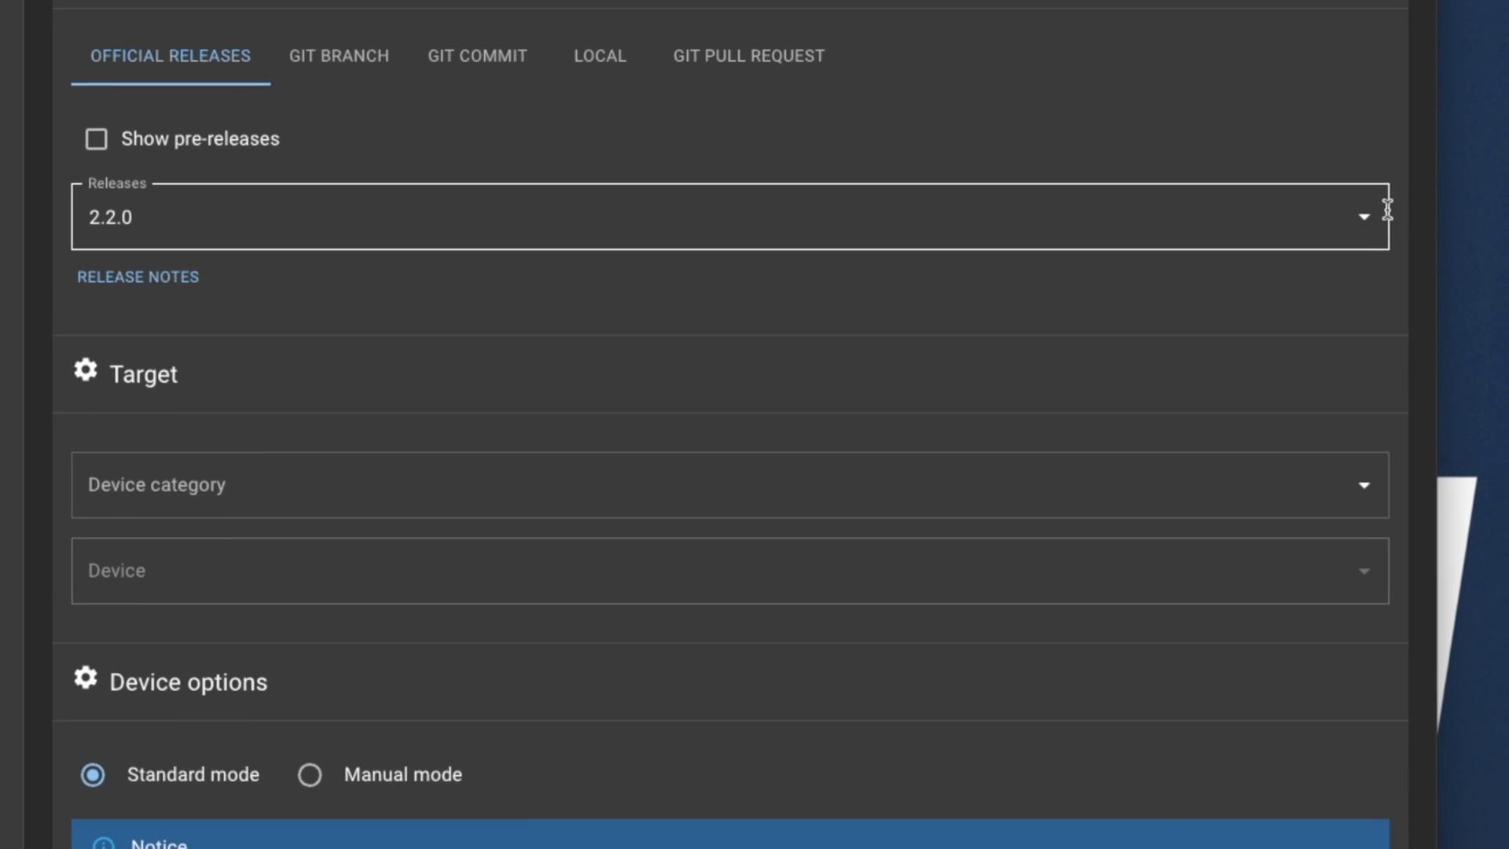
Choose release 2.2.0 with the RadioMaster 2.4 GHz category and the RadioMaster Zorro 2400 TX device.
click(1369, 220)
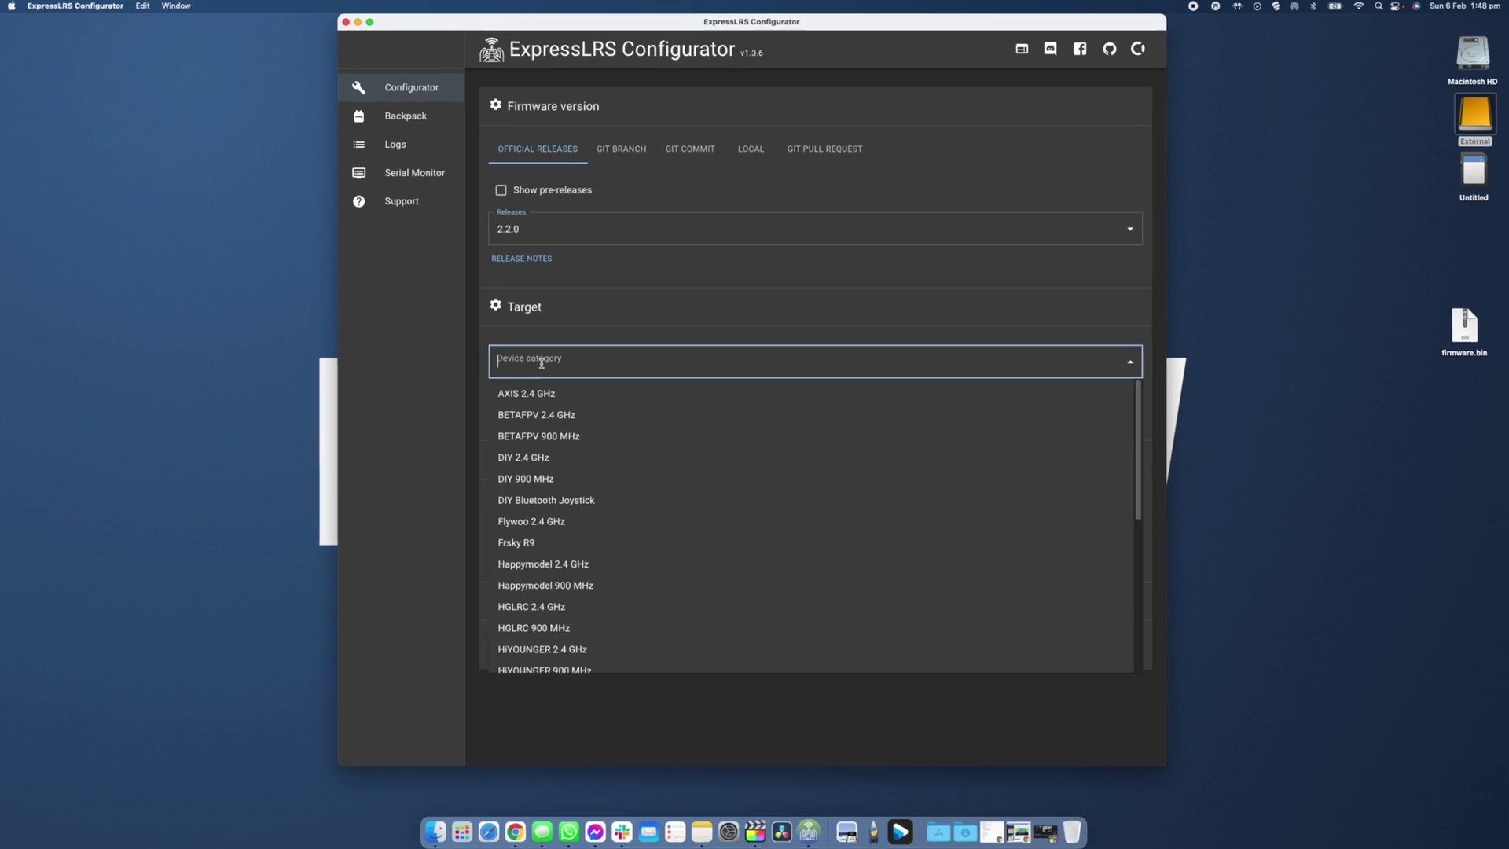
text(radio)
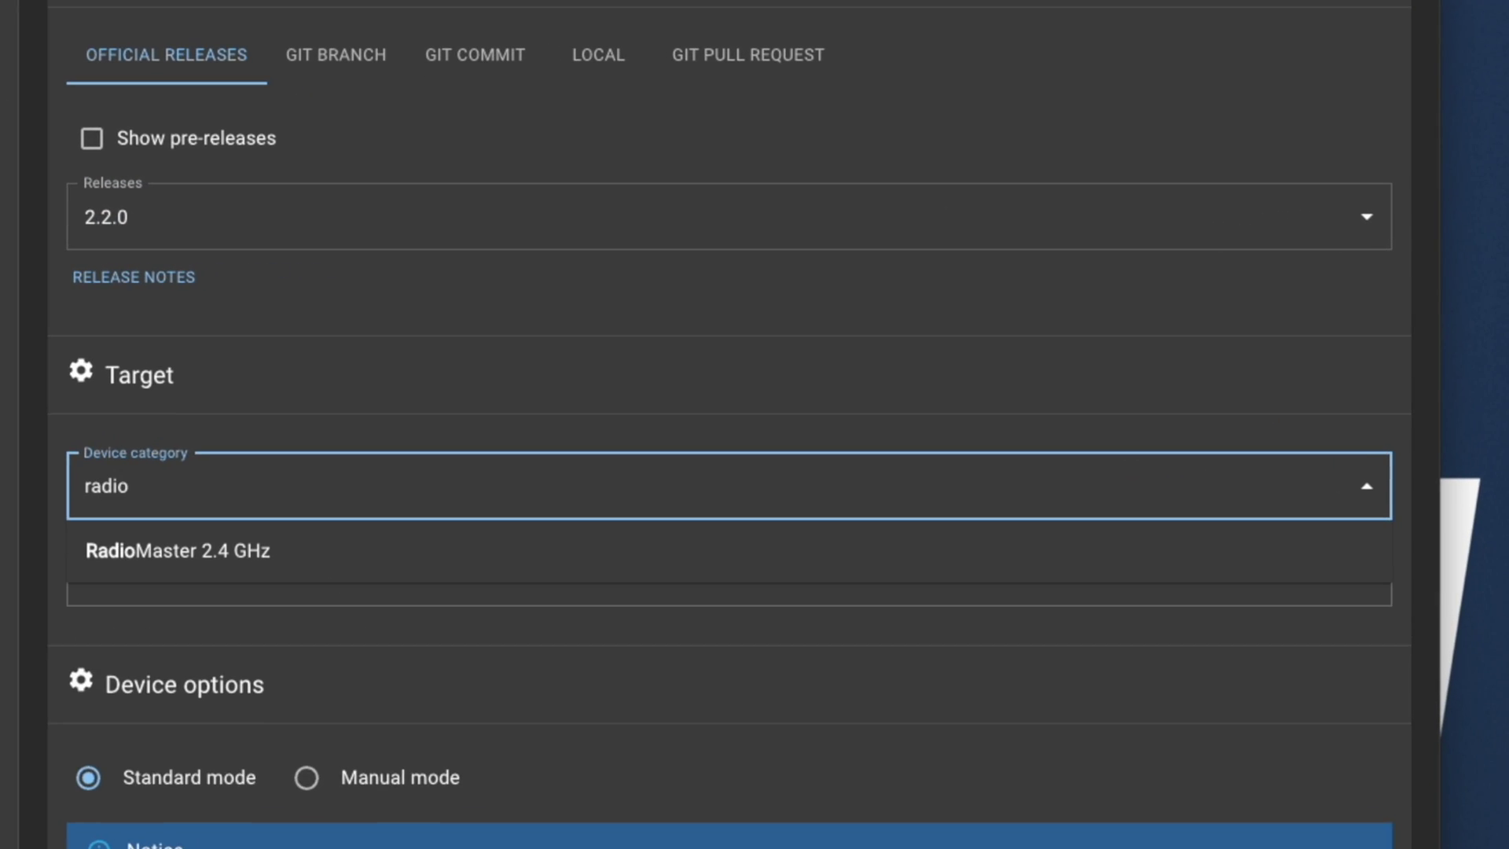
click(181, 543)
click(219, 593)
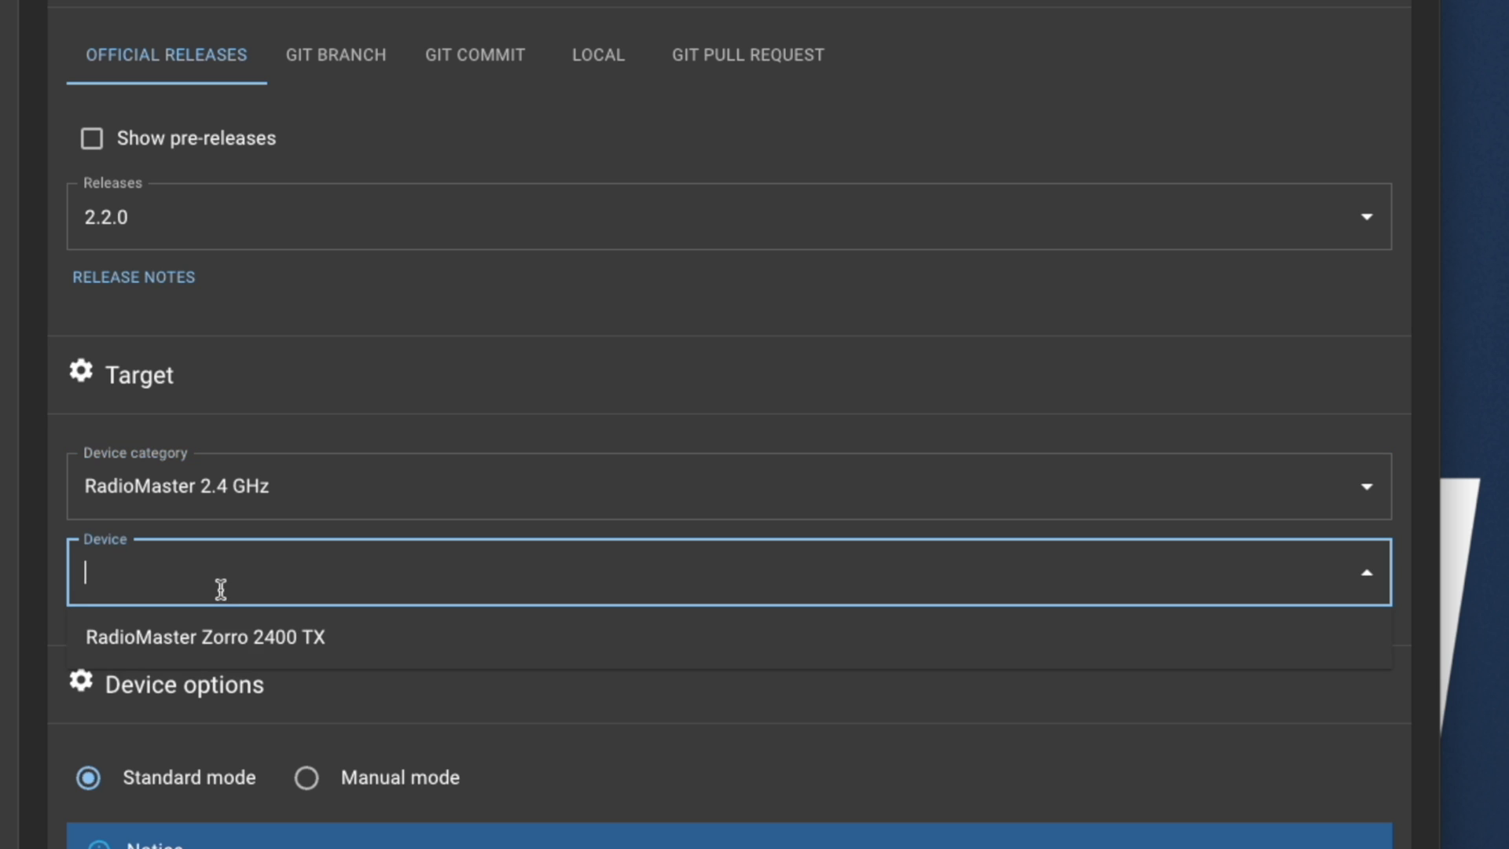
click(219, 638)
scroll(337, 639, down, 5)
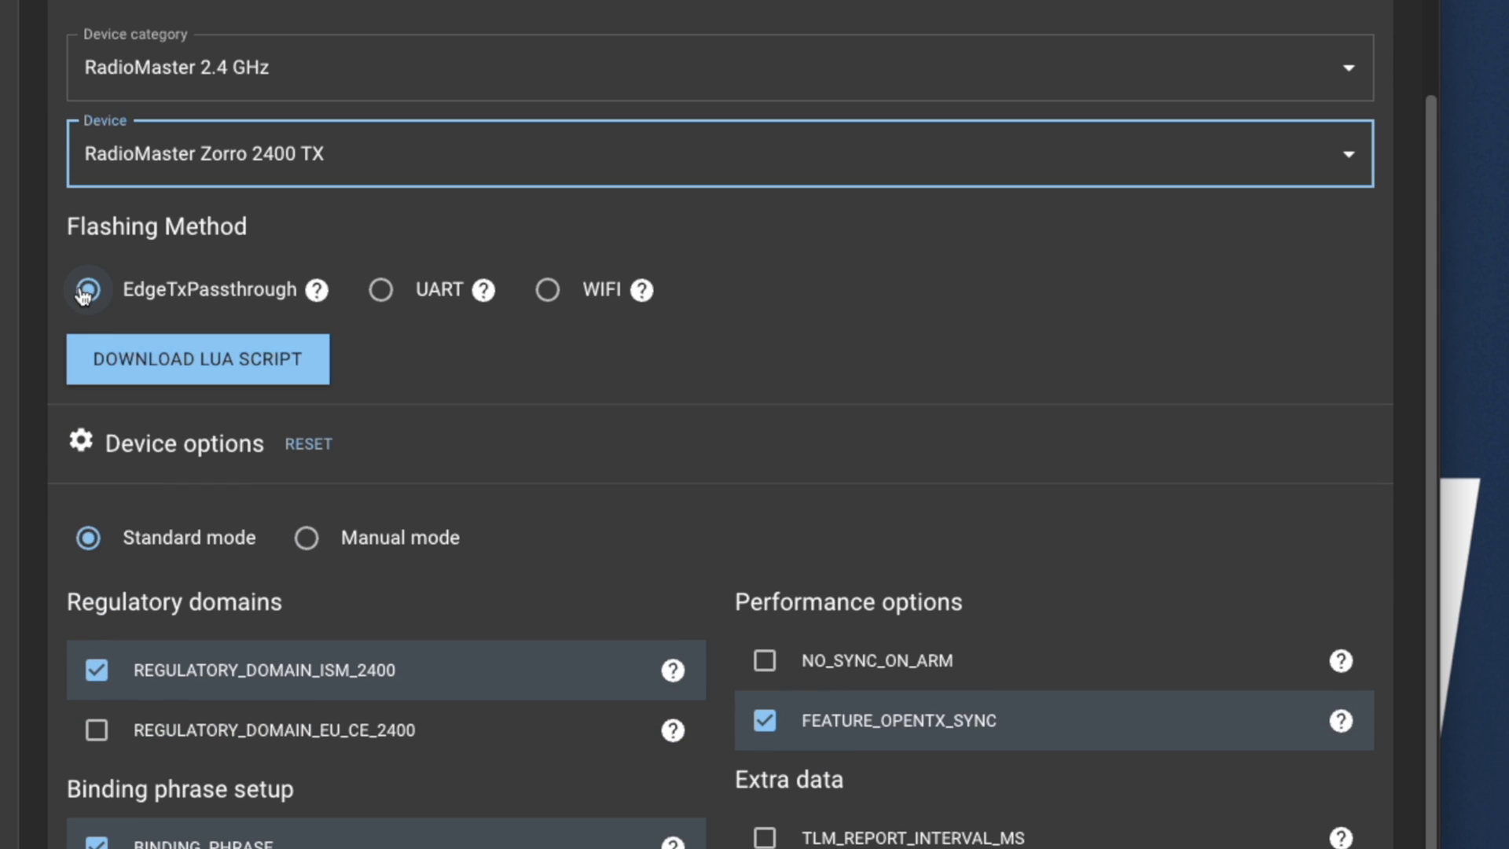
scroll(275, 474, down, 4)
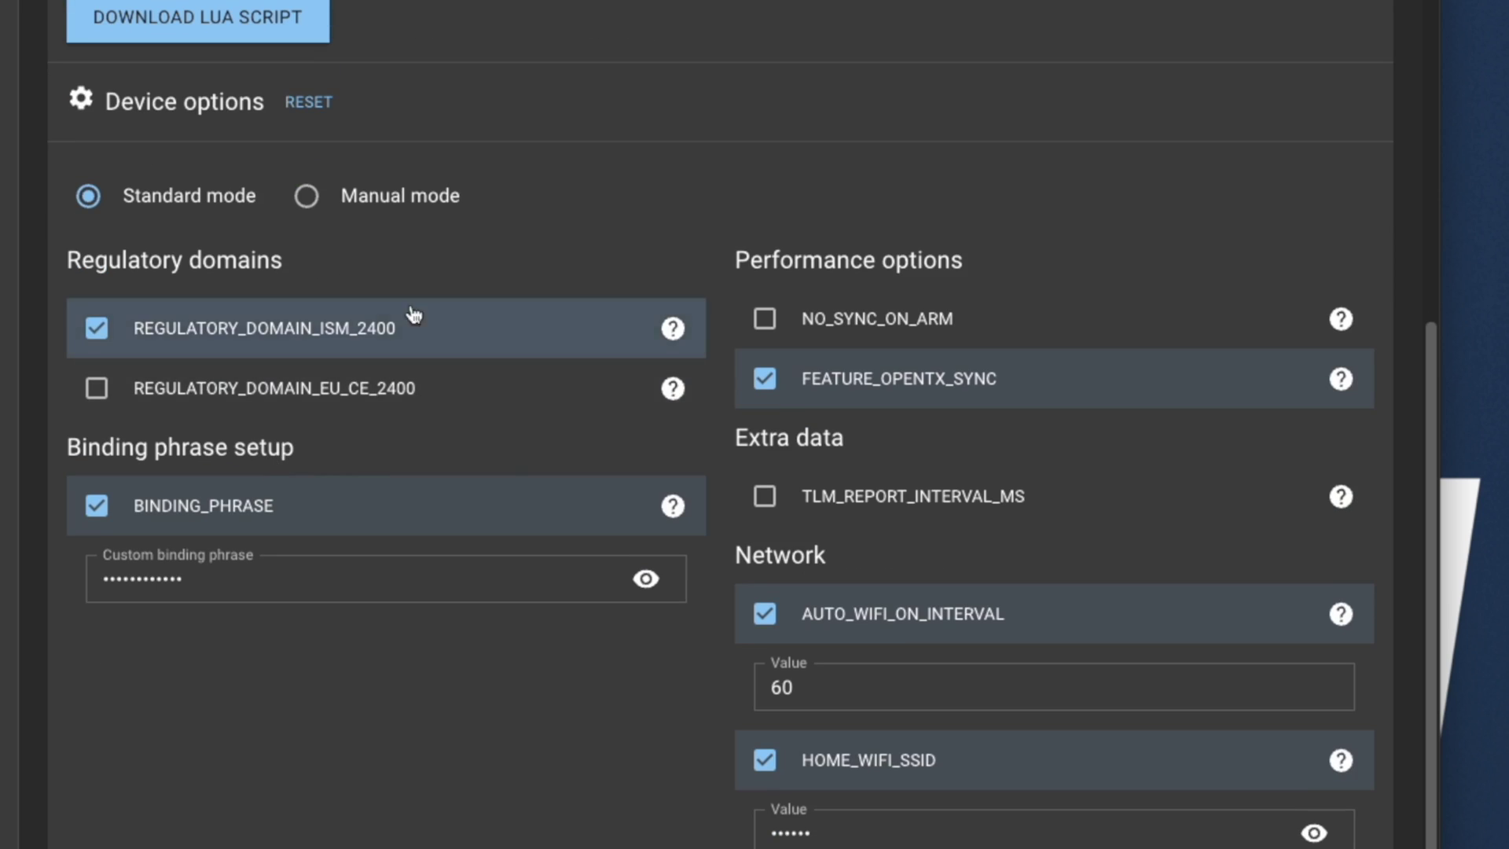
click(208, 339)
click(211, 334)
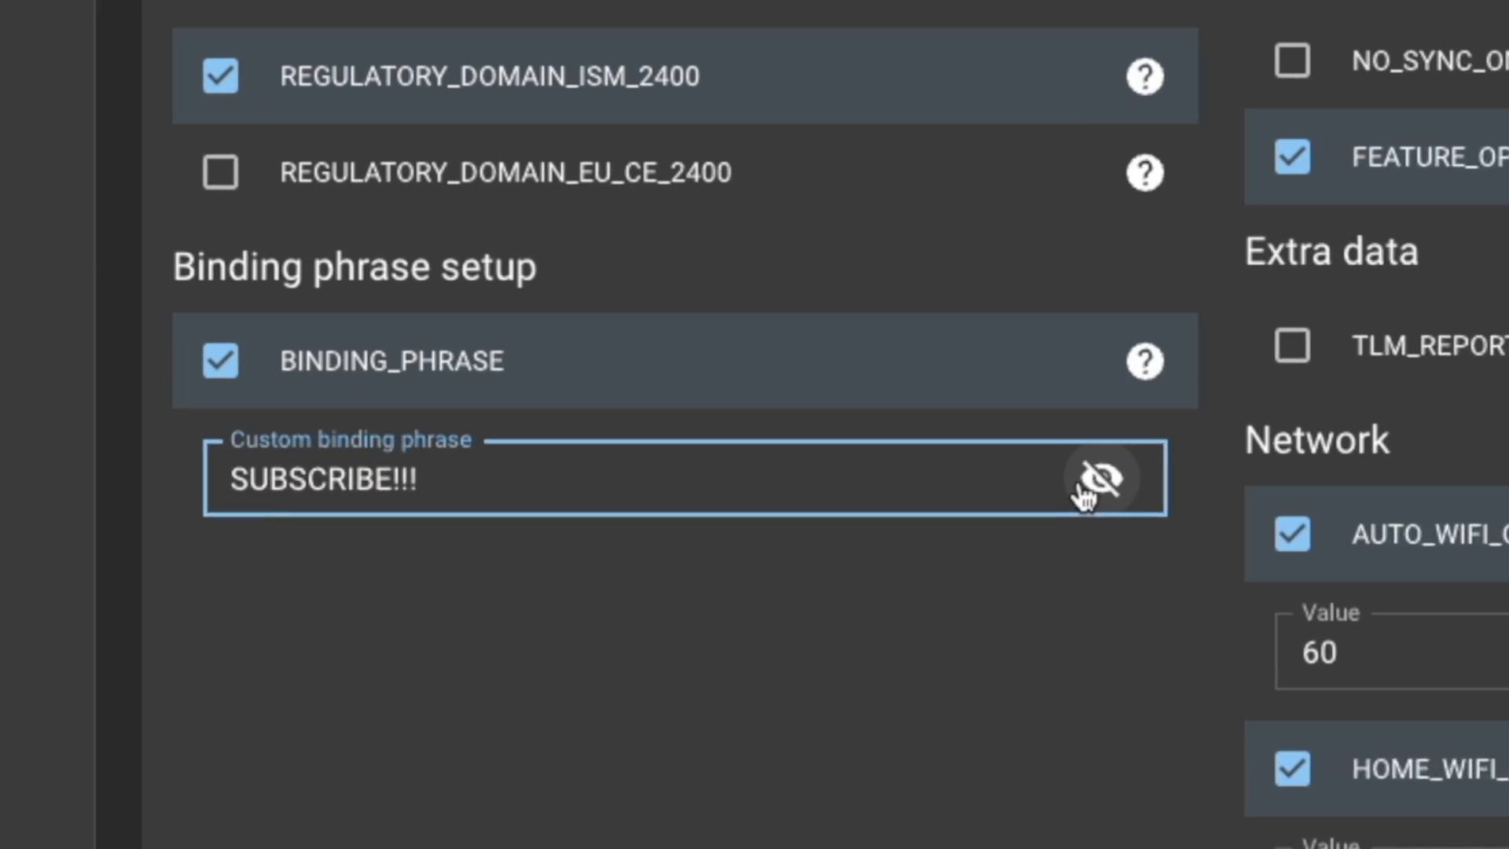
key(ctrl+a)
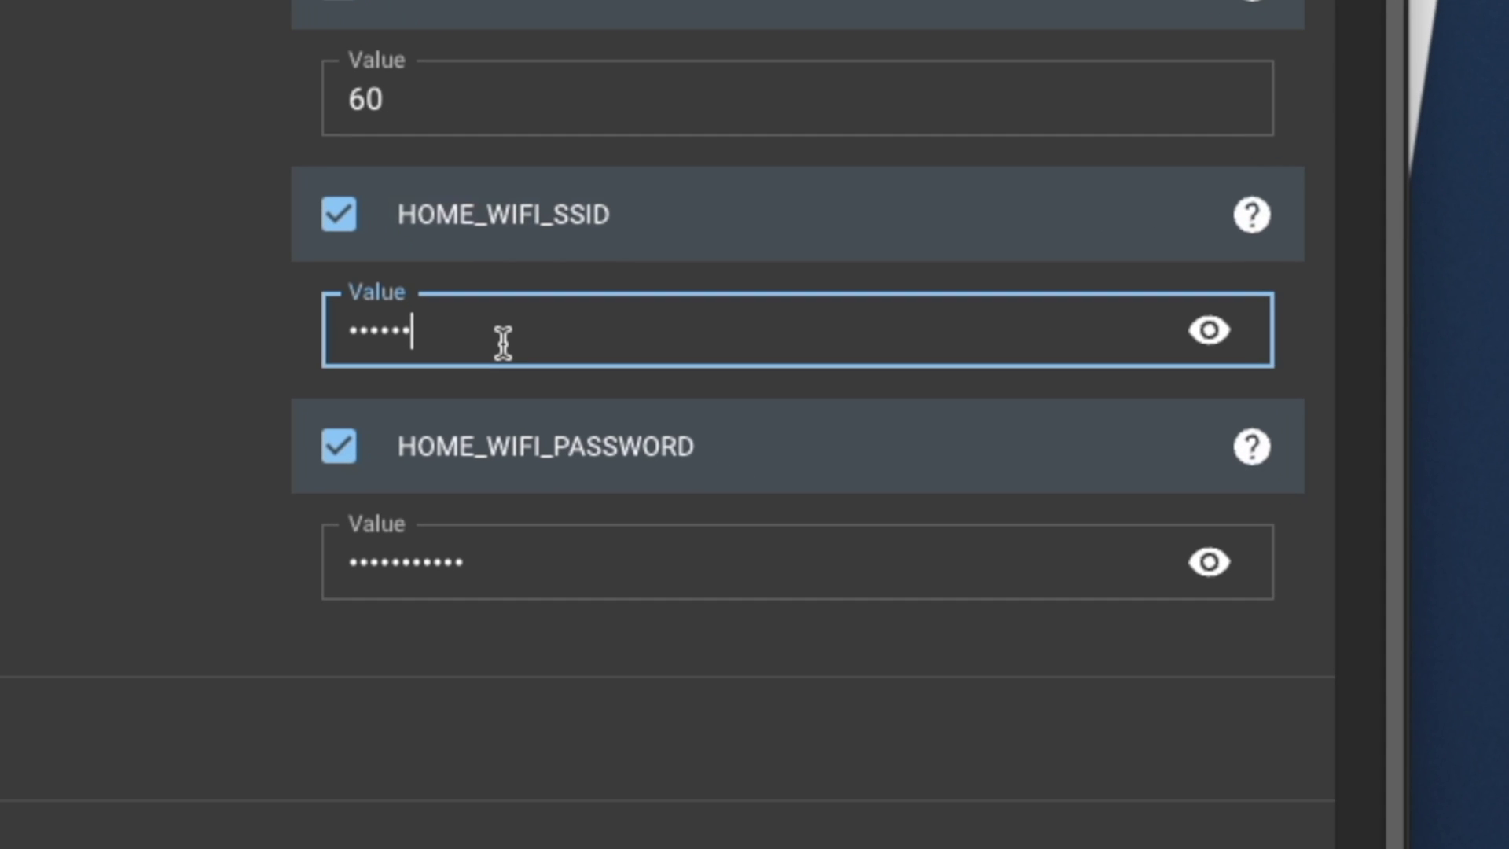
click(499, 528)
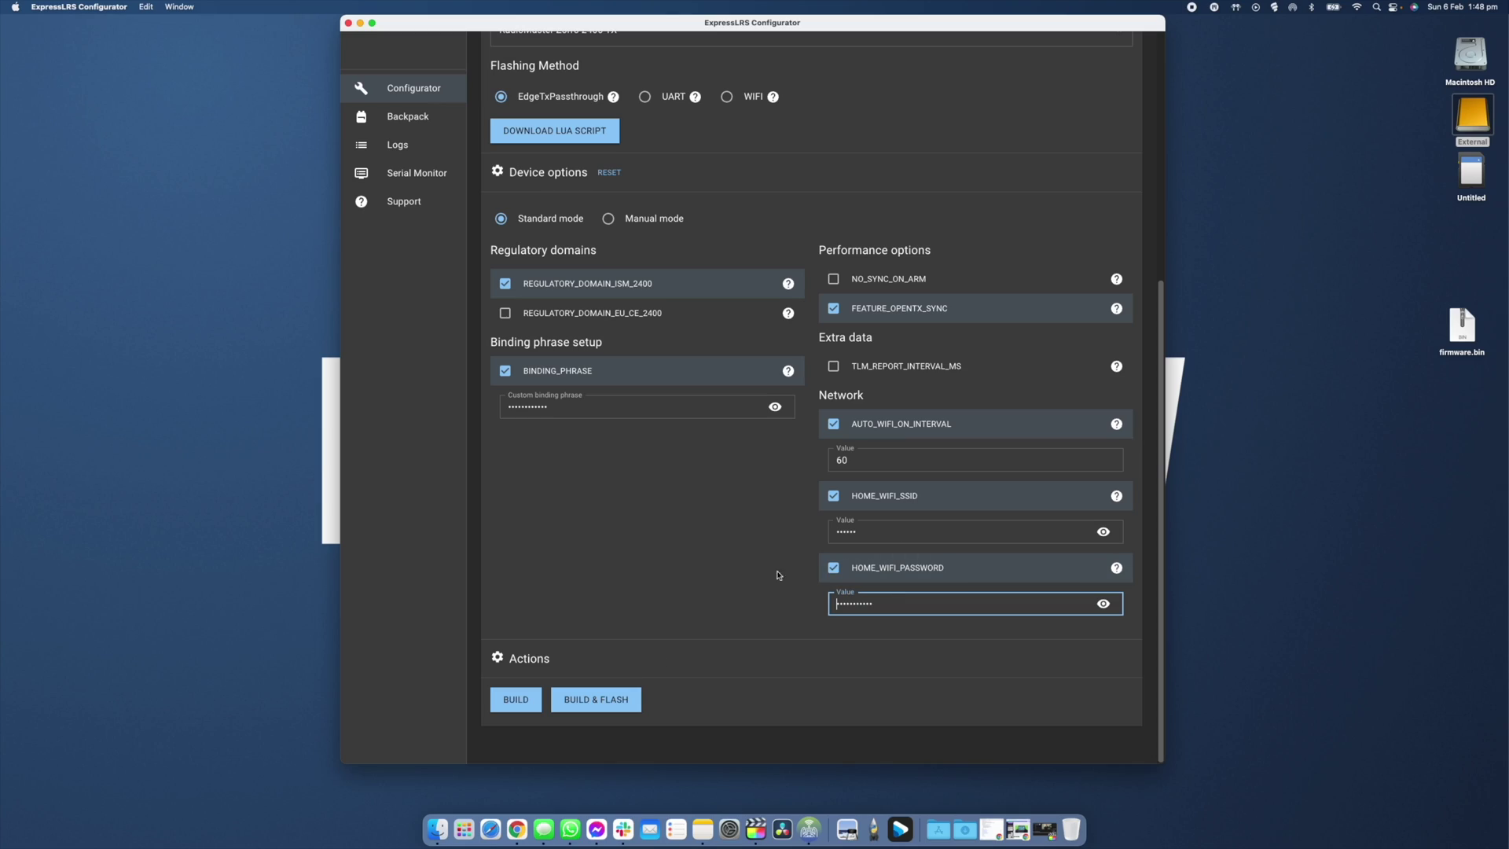
Run BUILD & FLASH for the 2.2.0 Zorro firmware over EdgeTX passthrough until it completes.
click(592, 707)
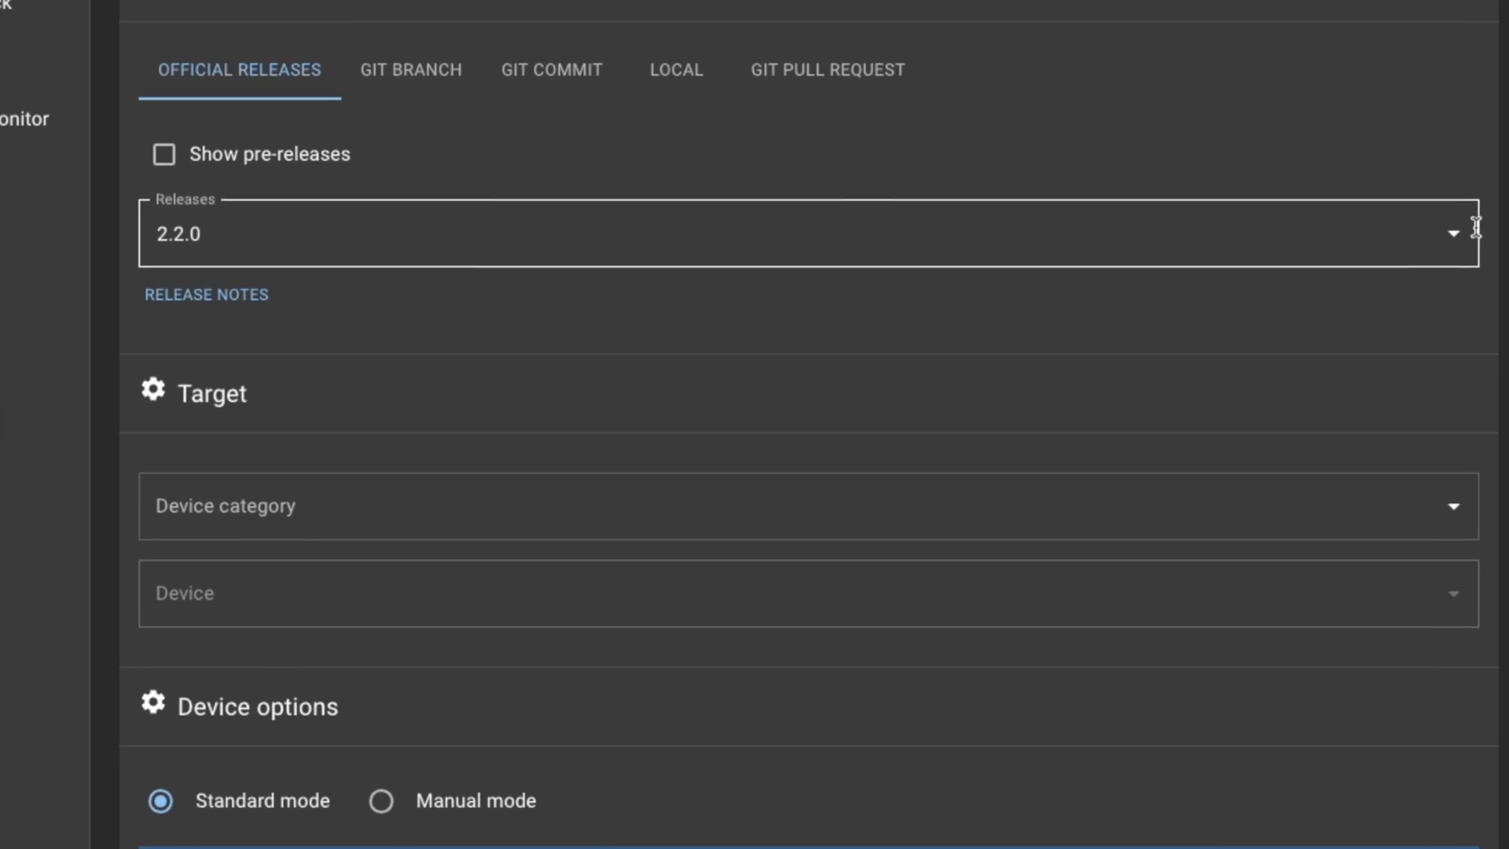
Keep release 2.2.0 and target RadioMaster 2.4 GHz / RadioMaster Zorro 2400 TX.
click(1129, 229)
click(393, 299)
click(246, 506)
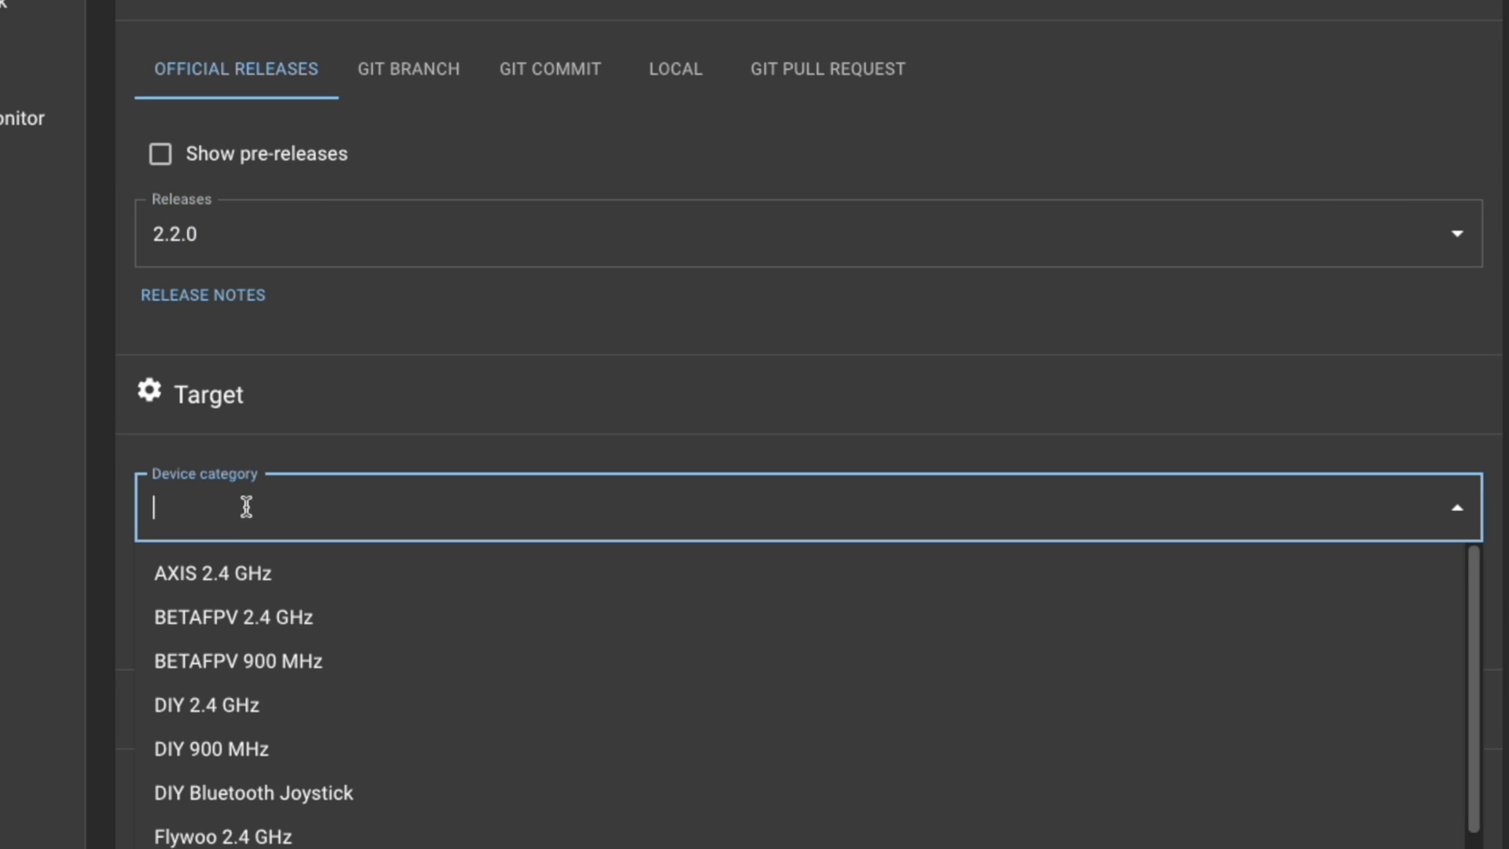
text(radio)
click(260, 576)
click(293, 616)
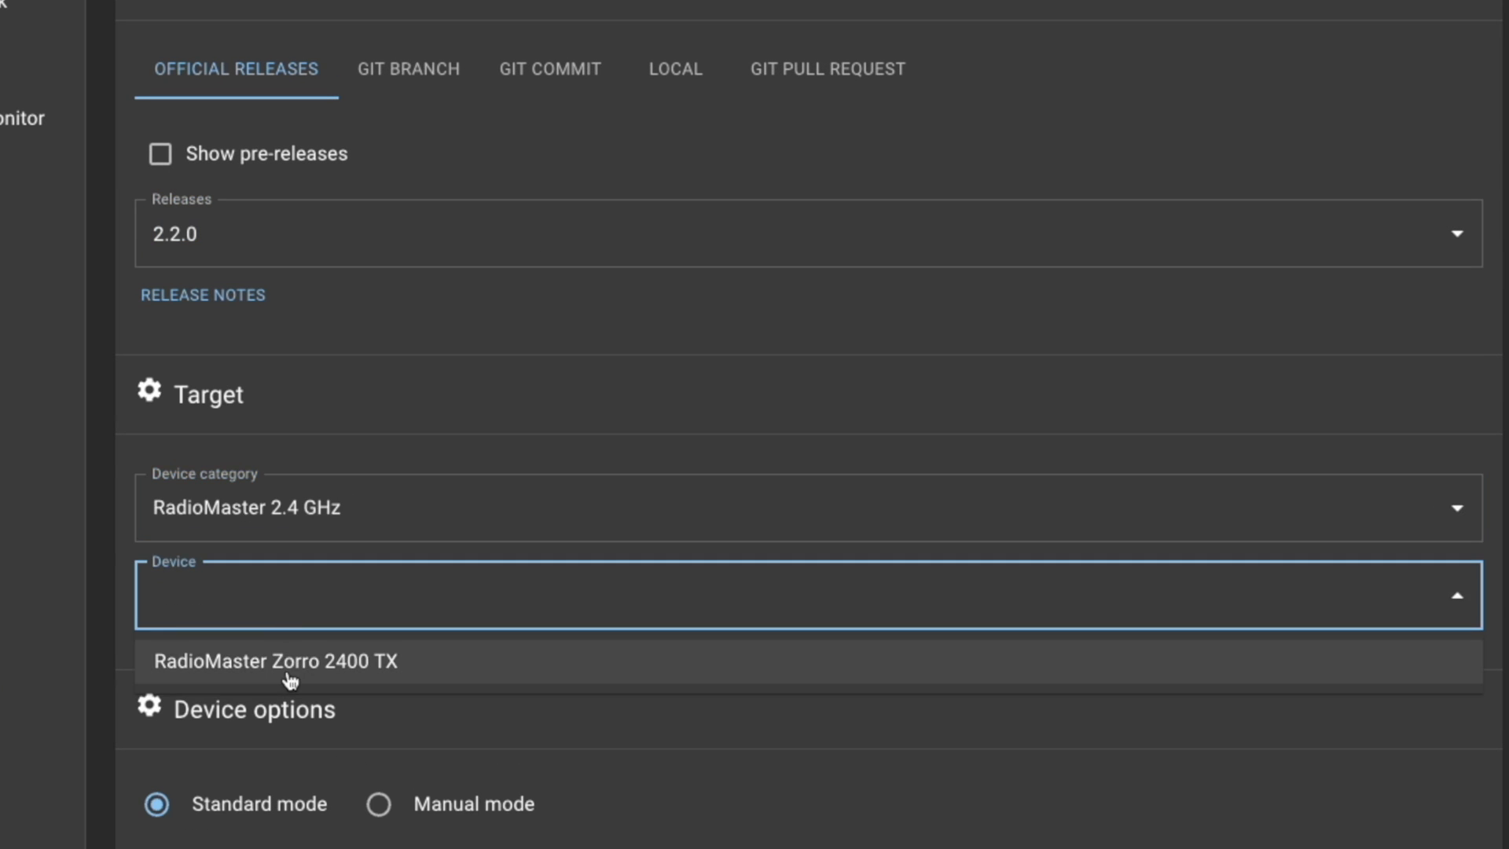
click(293, 672)
scroll(440, 550, down, 4)
Switch the flashing method to WIFI and build the firmware.bin file without flashing.
click(624, 414)
scroll(717, 500, down, 5)
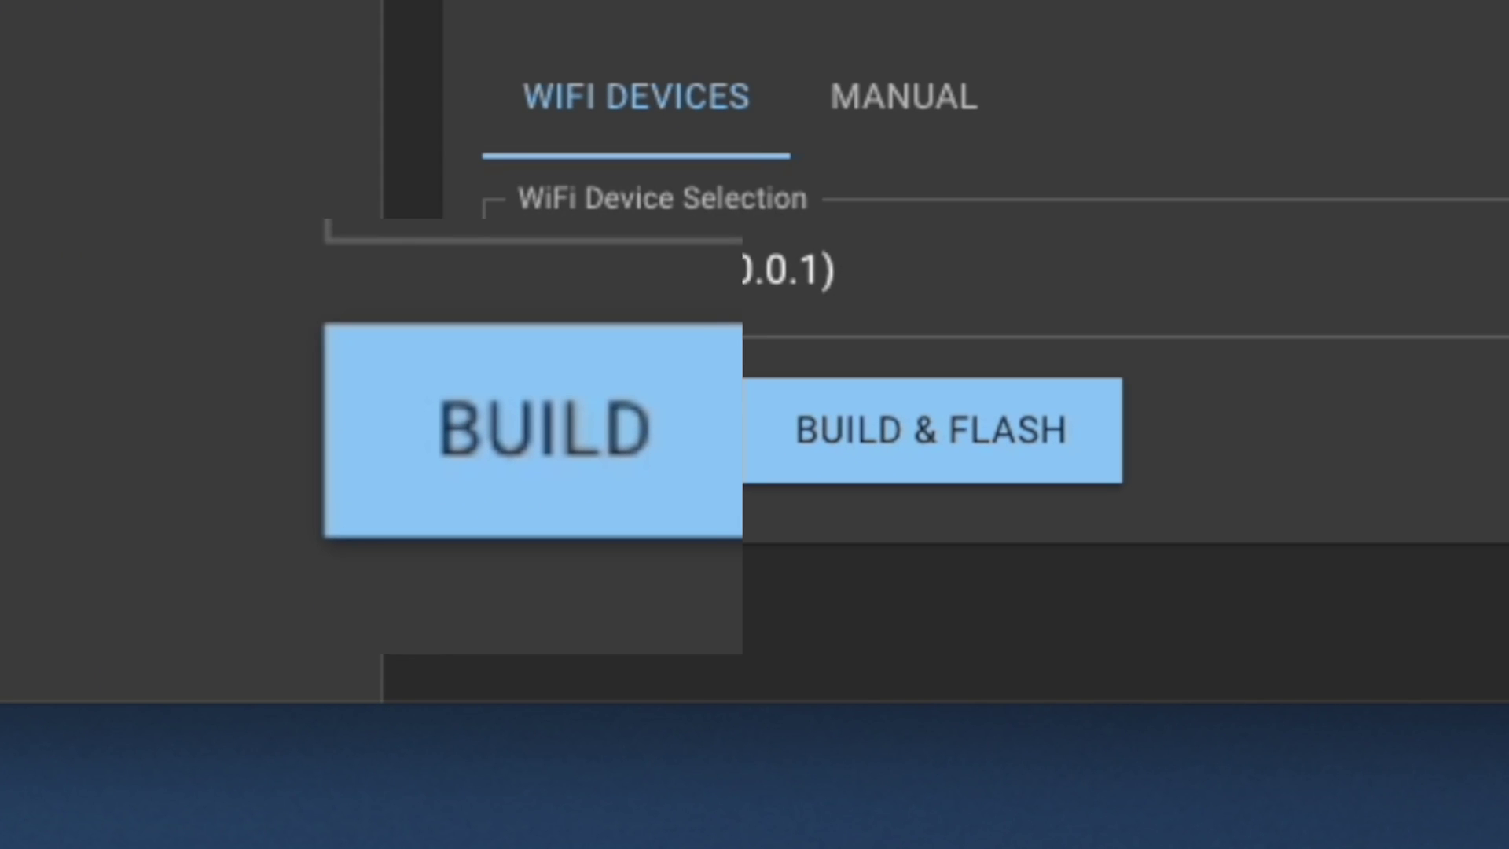
click(551, 431)
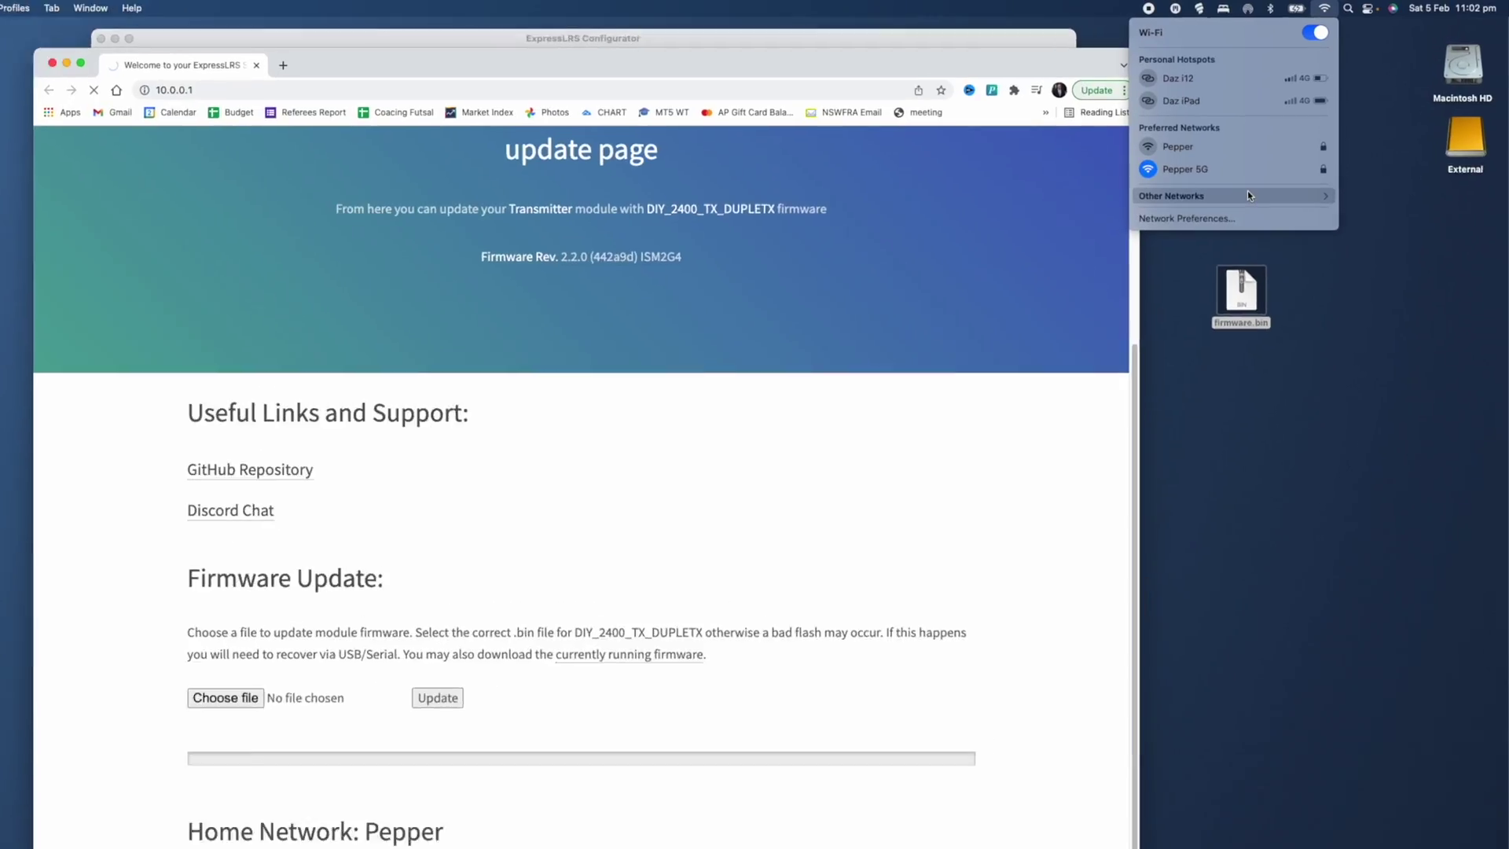
Join the ExpressLRS TX network under Other Networks, entering its password with Show password ticked.
click(1247, 196)
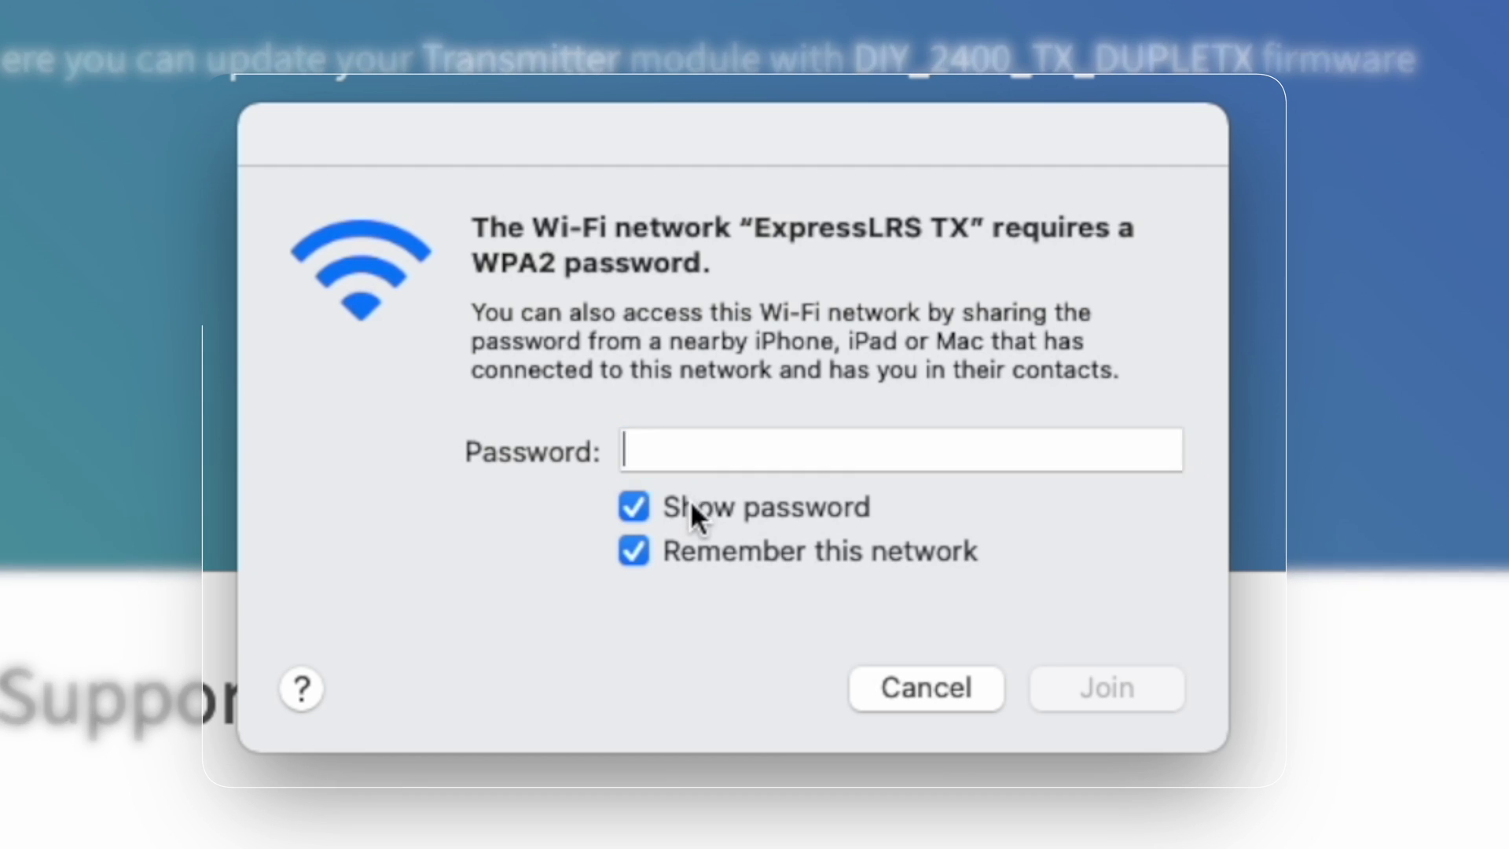
click(822, 441)
text(expresslrs)
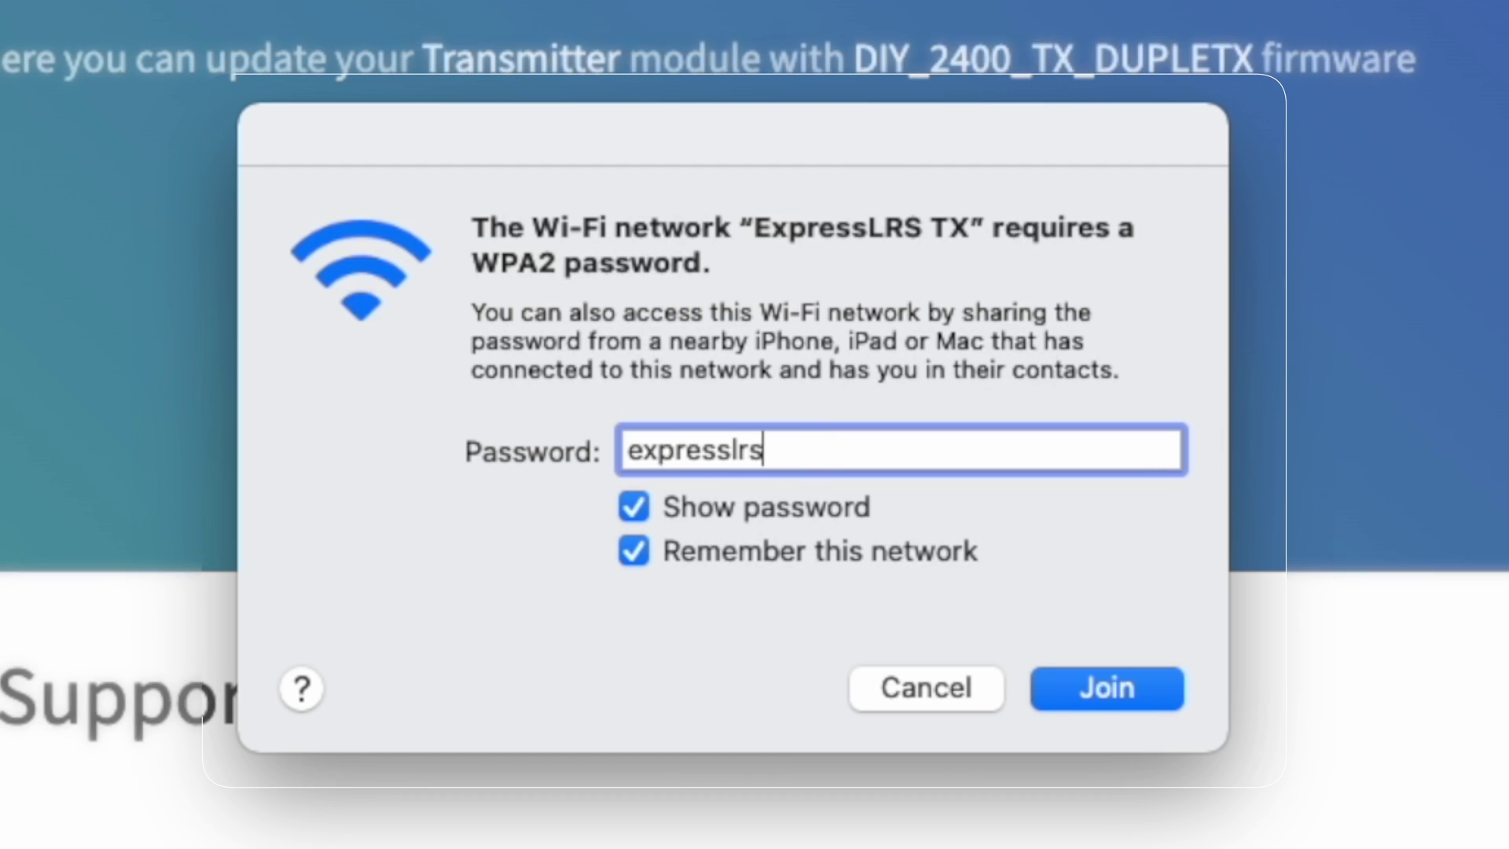
click(1124, 682)
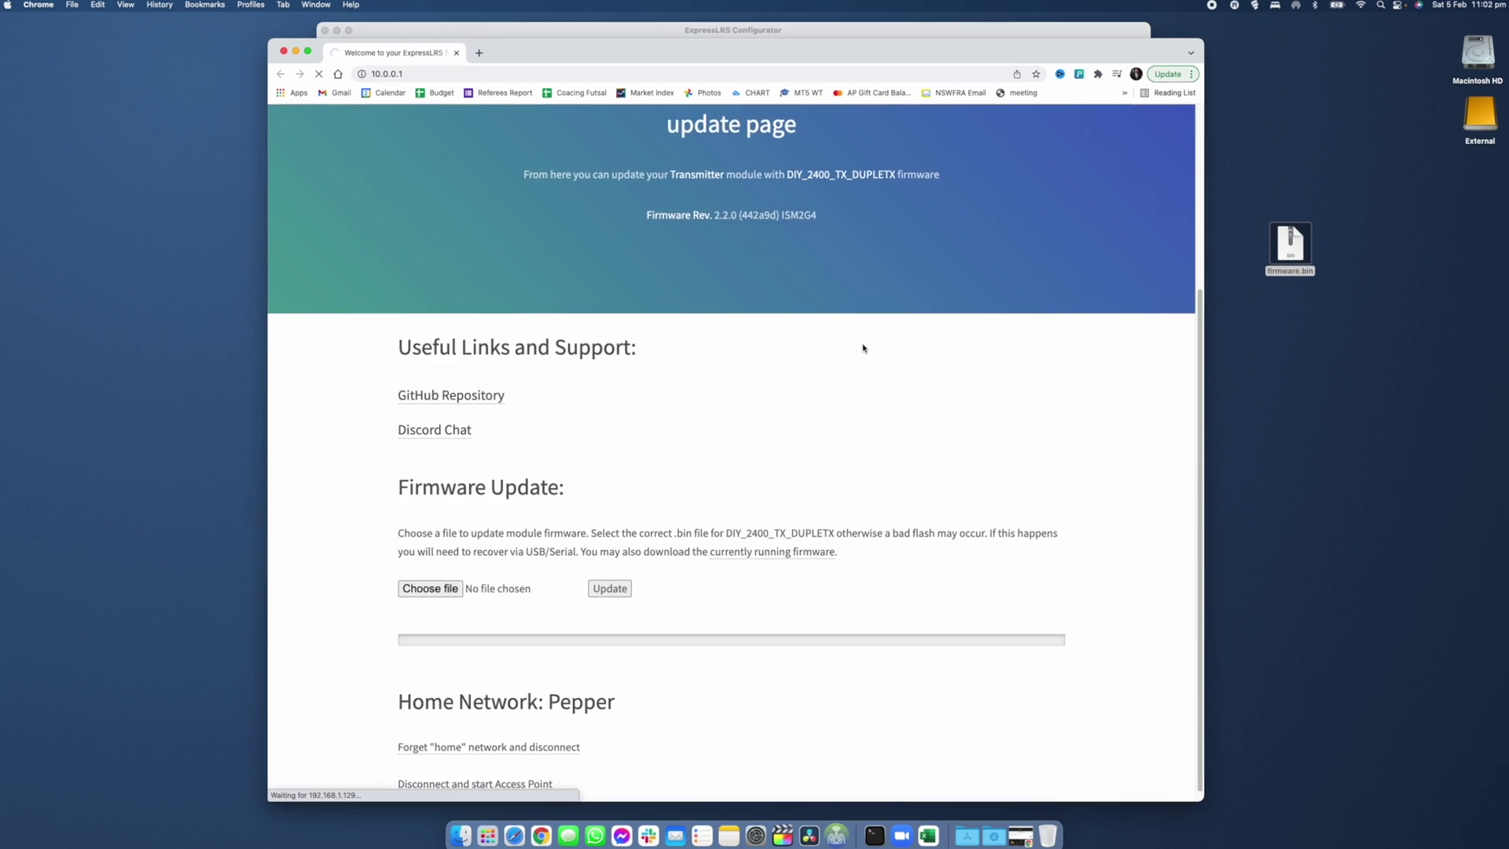
Load the module's update page at 10.0.0.1 in a new tab and close the duplicate tab.
click(478, 53)
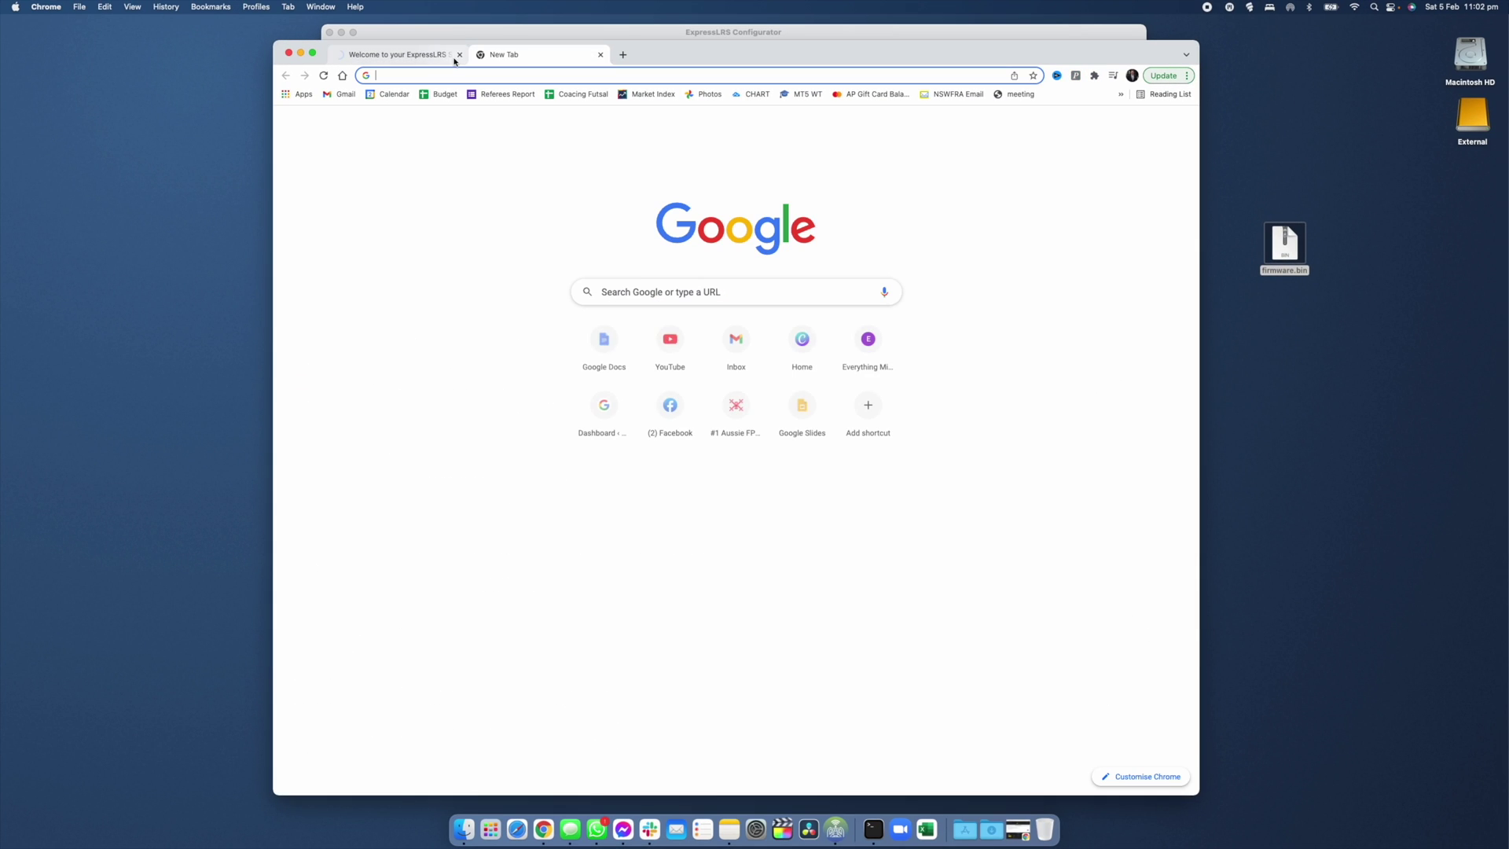
text(http://10.0.0.1/)
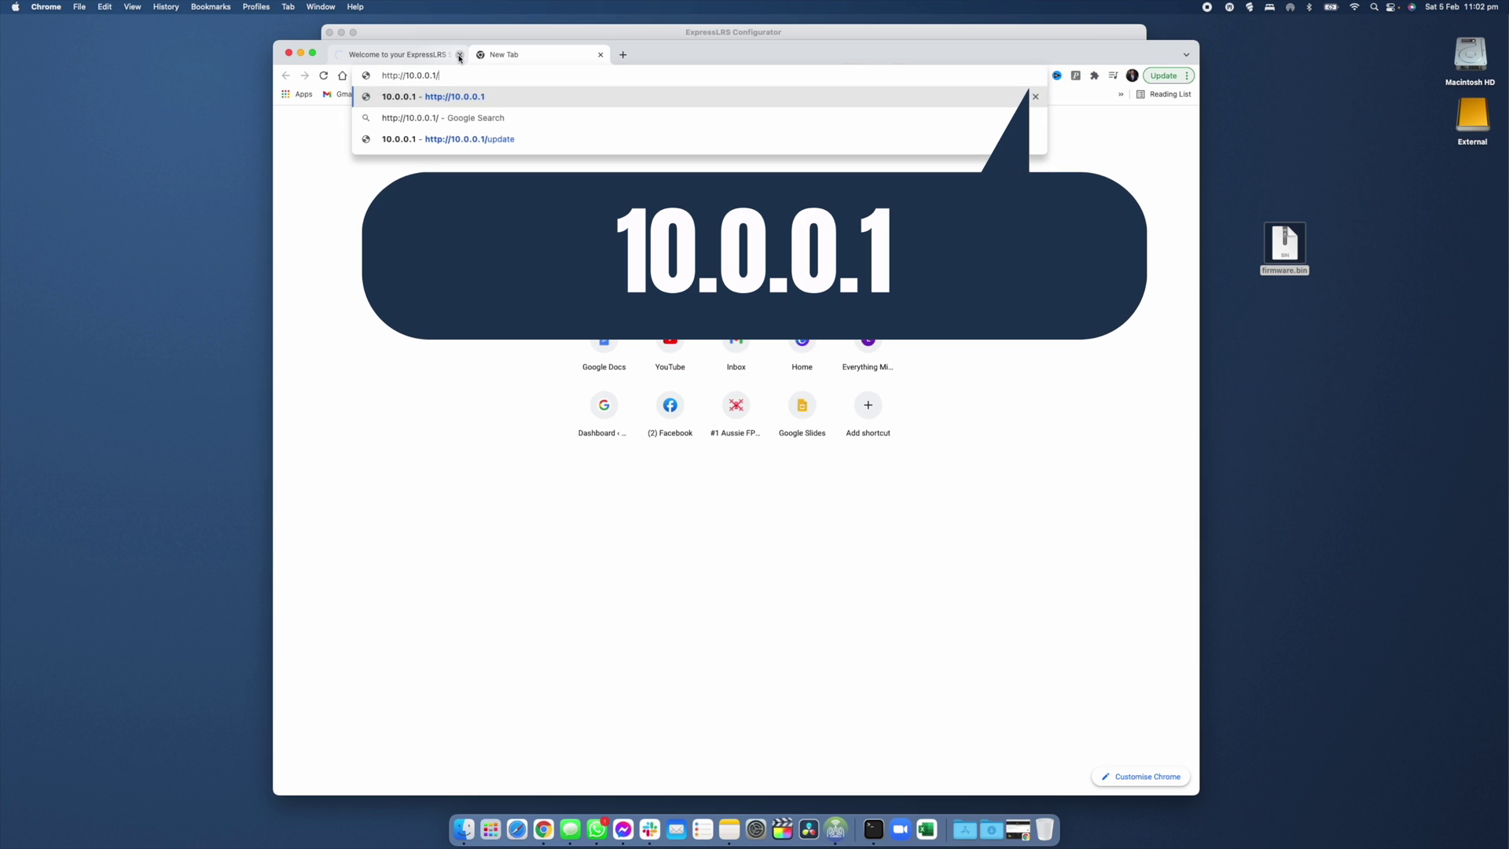
key(Return)
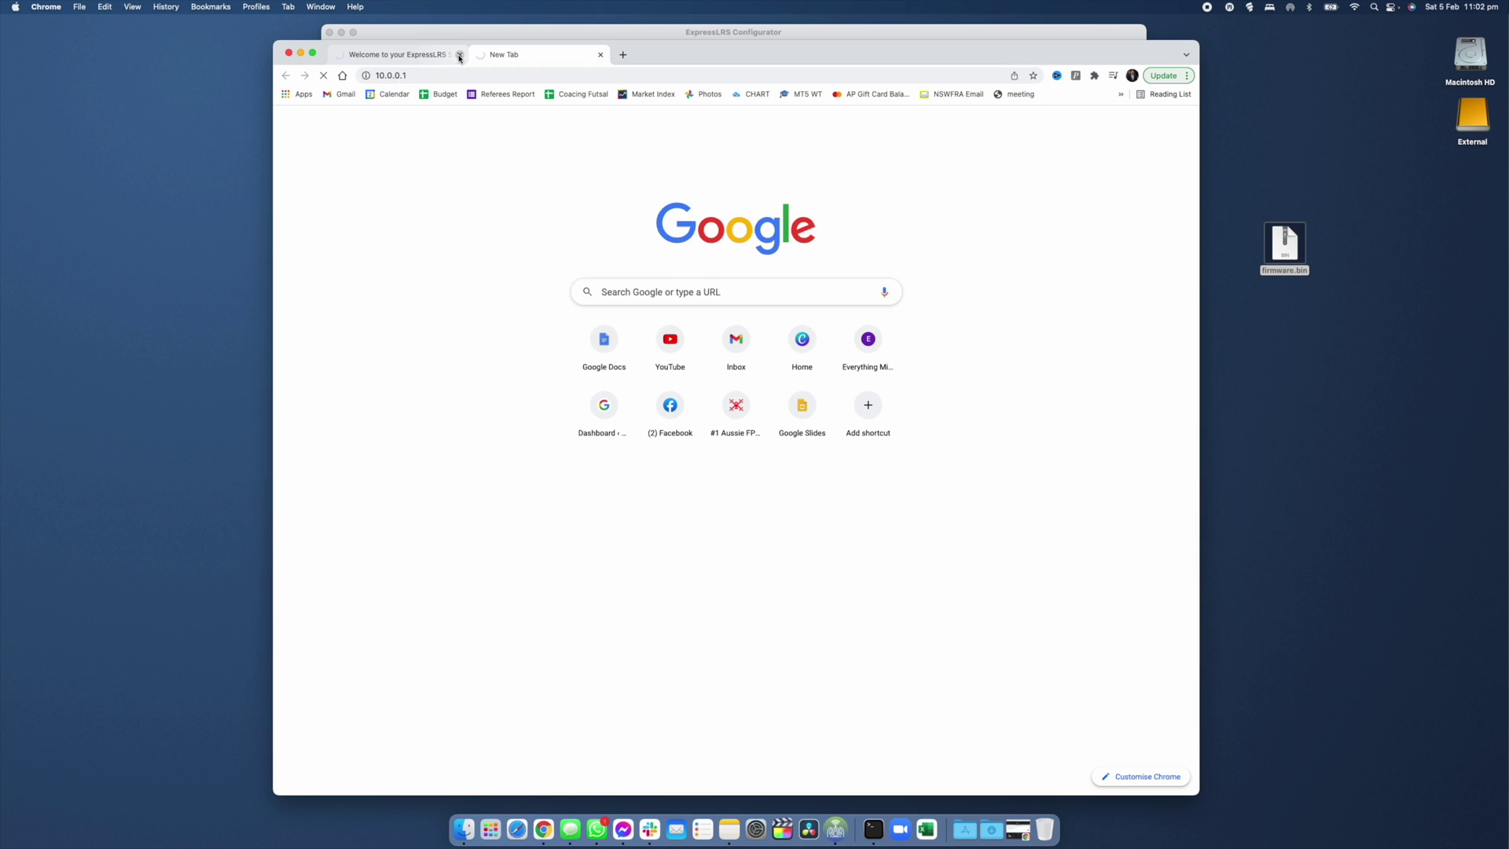
click(459, 56)
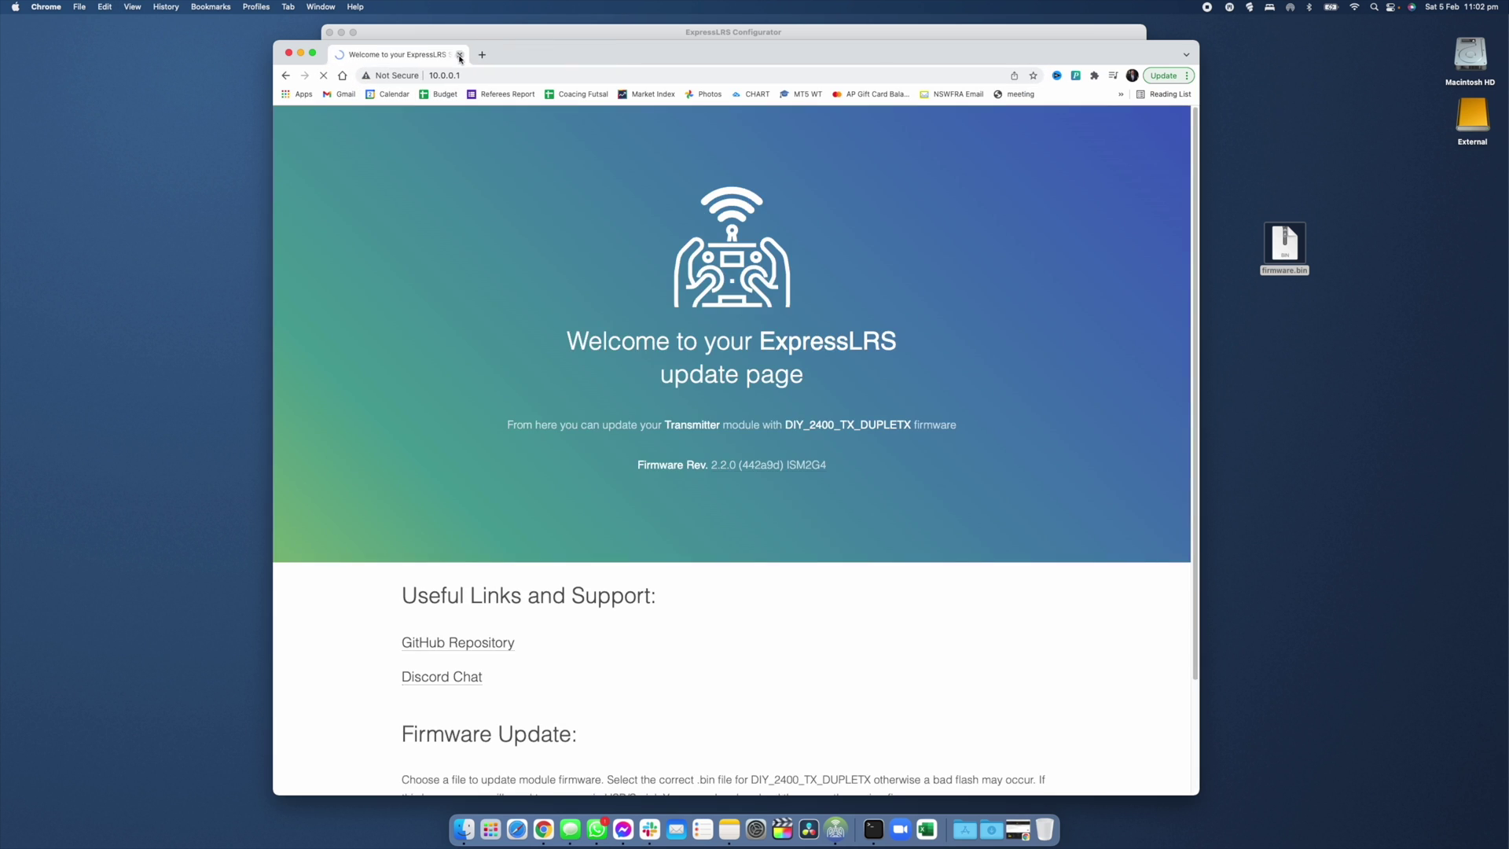
Choose firmware.bin as the upload file and start the Update.
scroll(471, 393, down, 5)
click(437, 496)
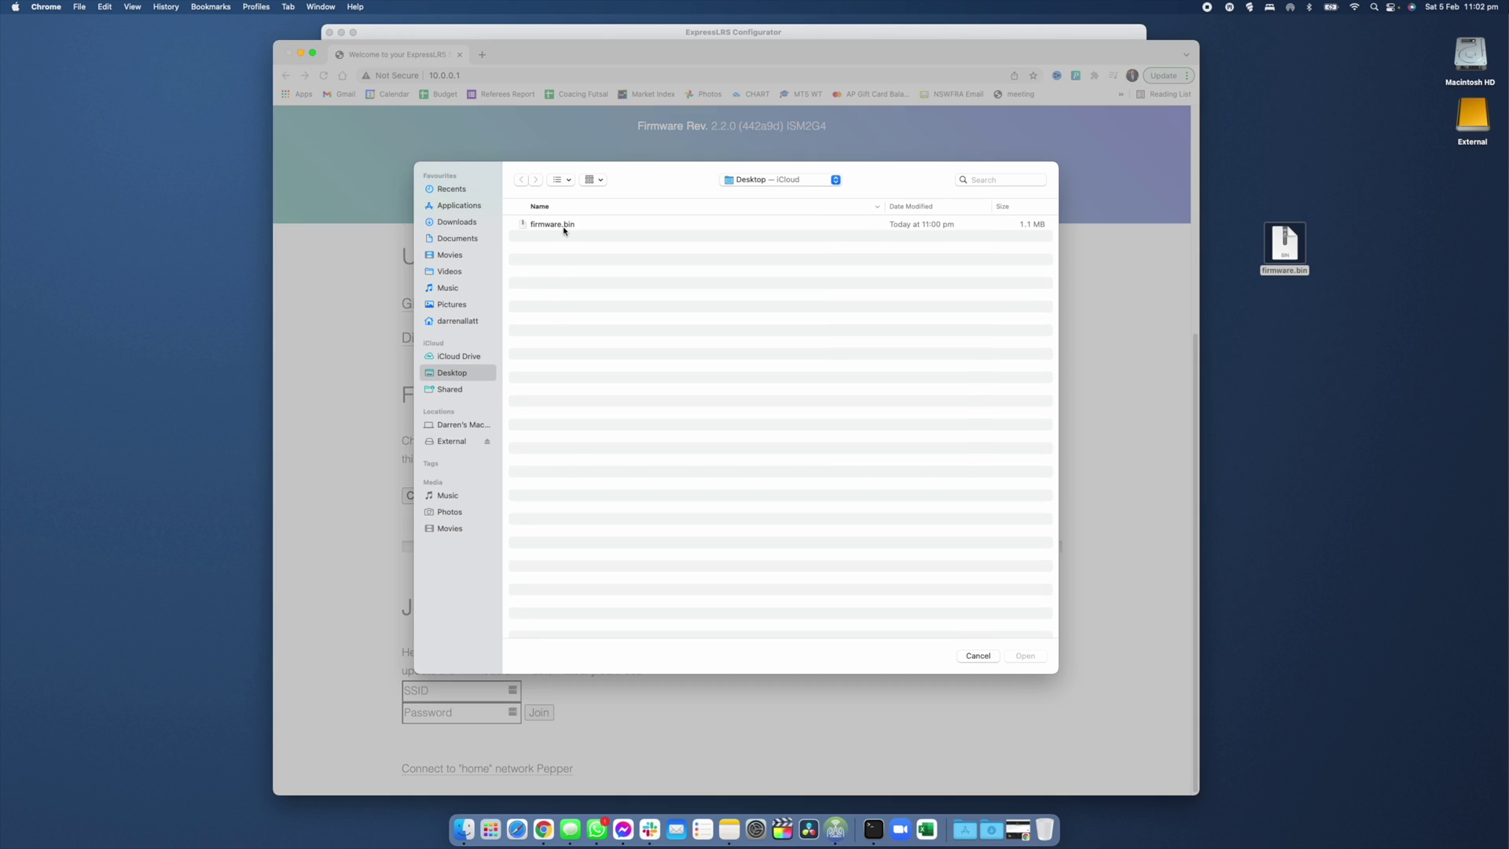
double_click(563, 225)
click(634, 495)
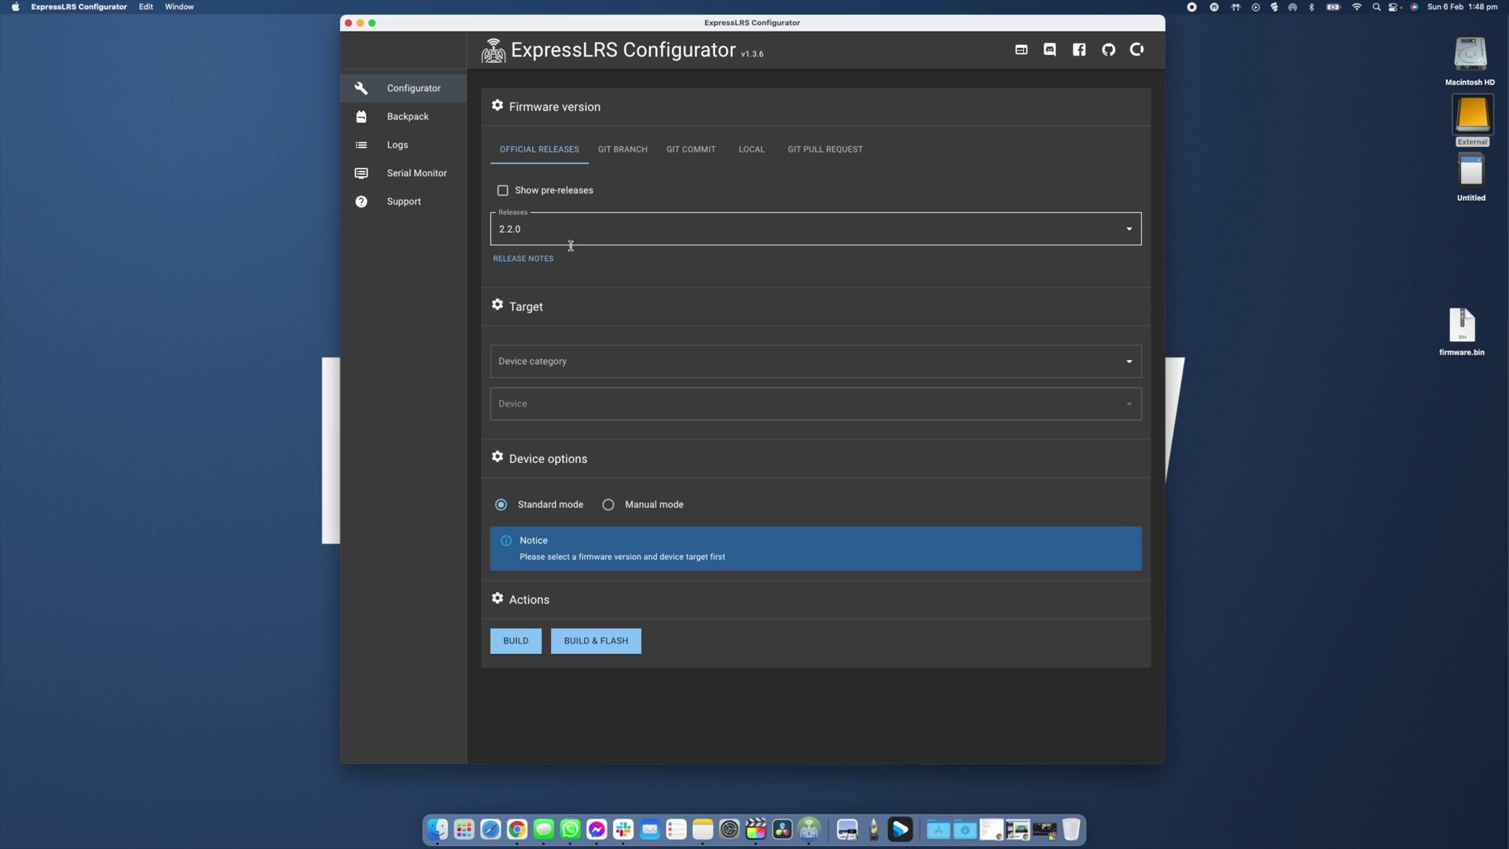
Keep release 2.2.0, filter device categories by 'radio', and set the flashing method to WIFI.
click(1130, 229)
click(512, 260)
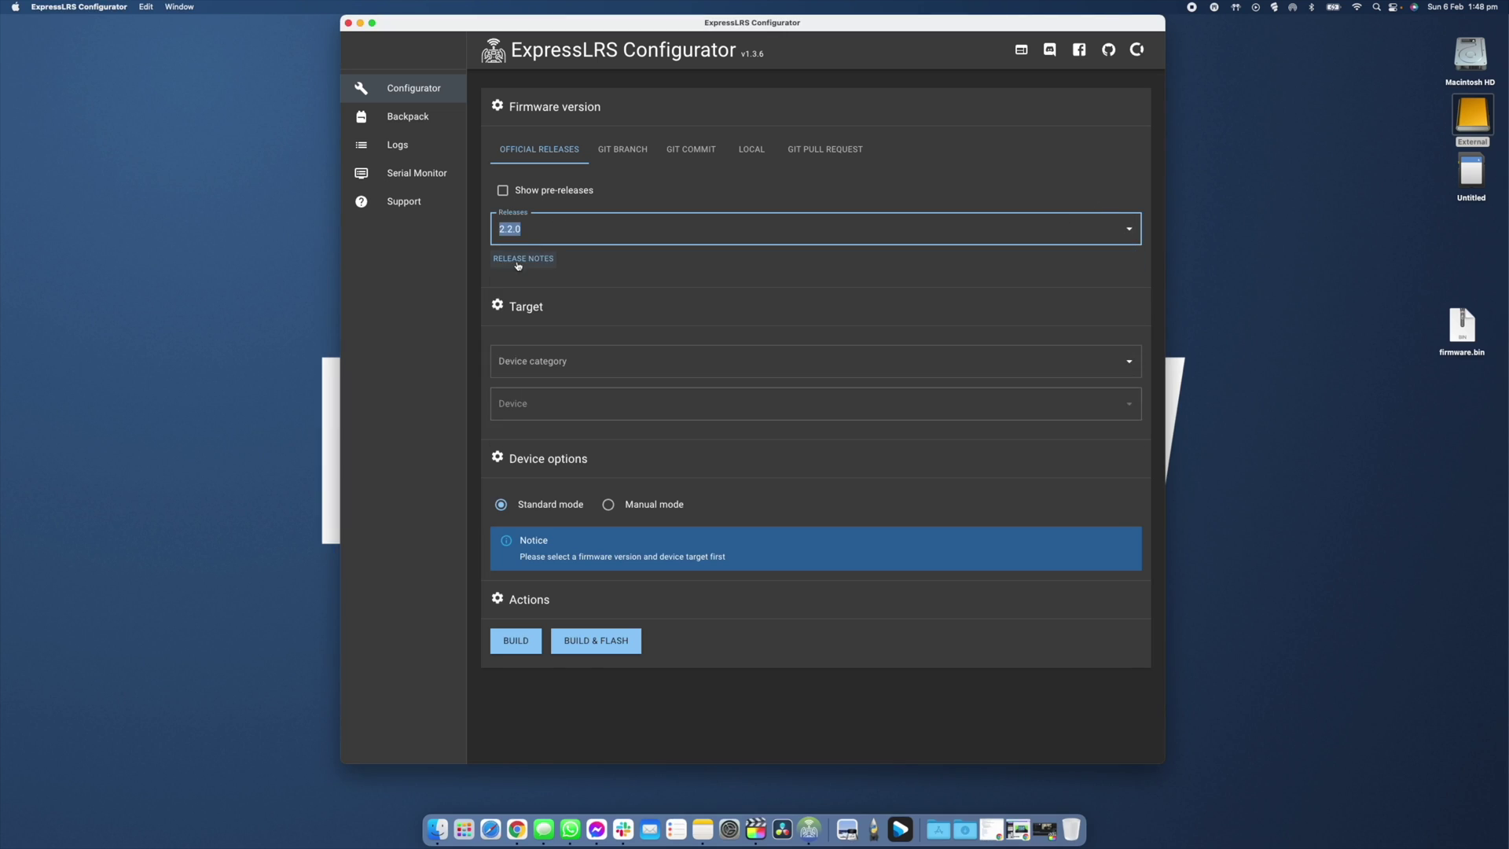
click(542, 362)
text(radio)
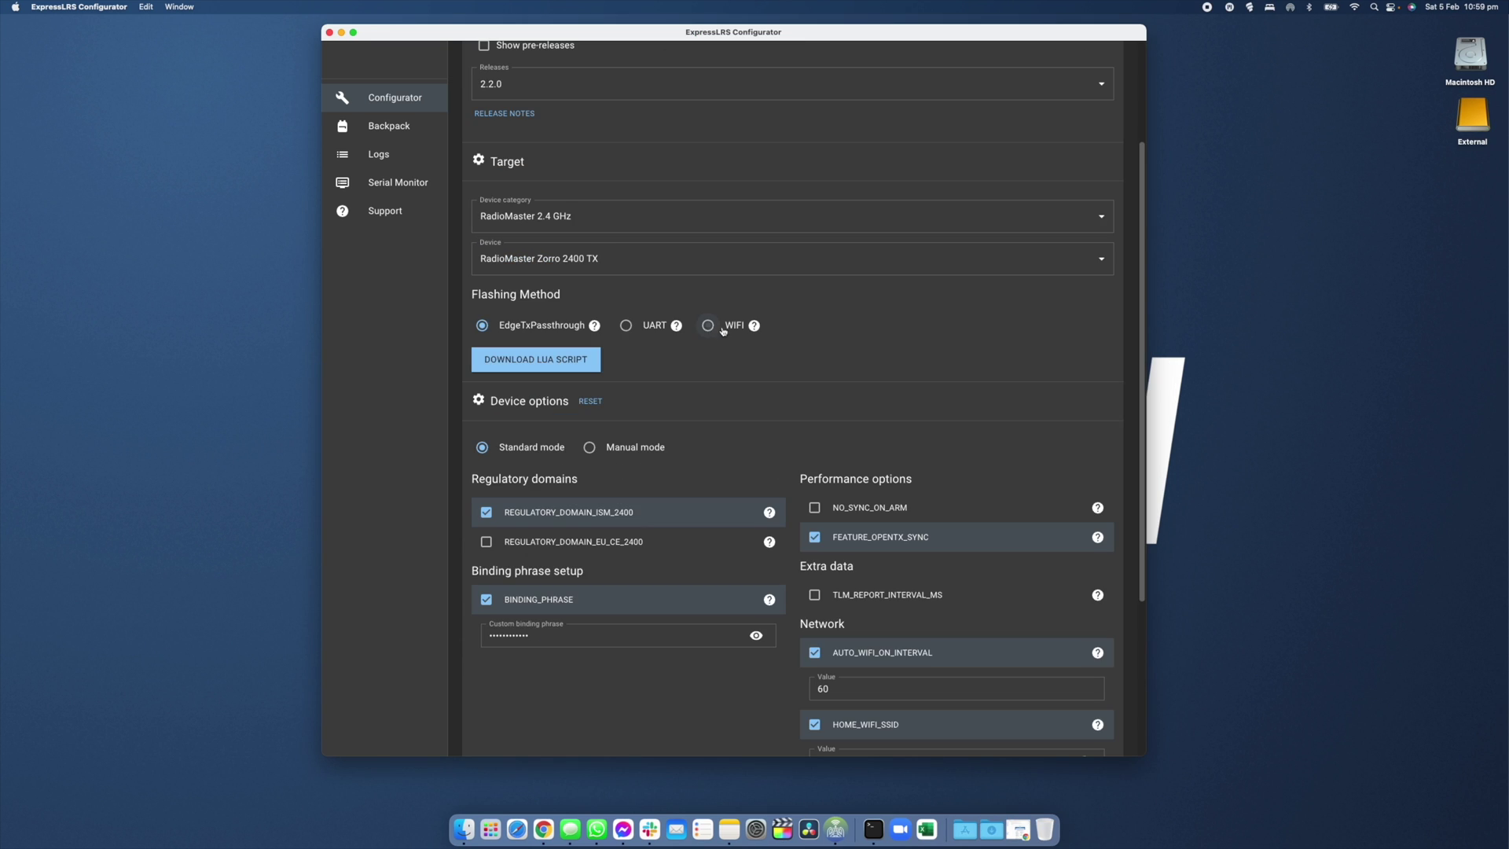
click(723, 328)
scroll(770, 334, down, 5)
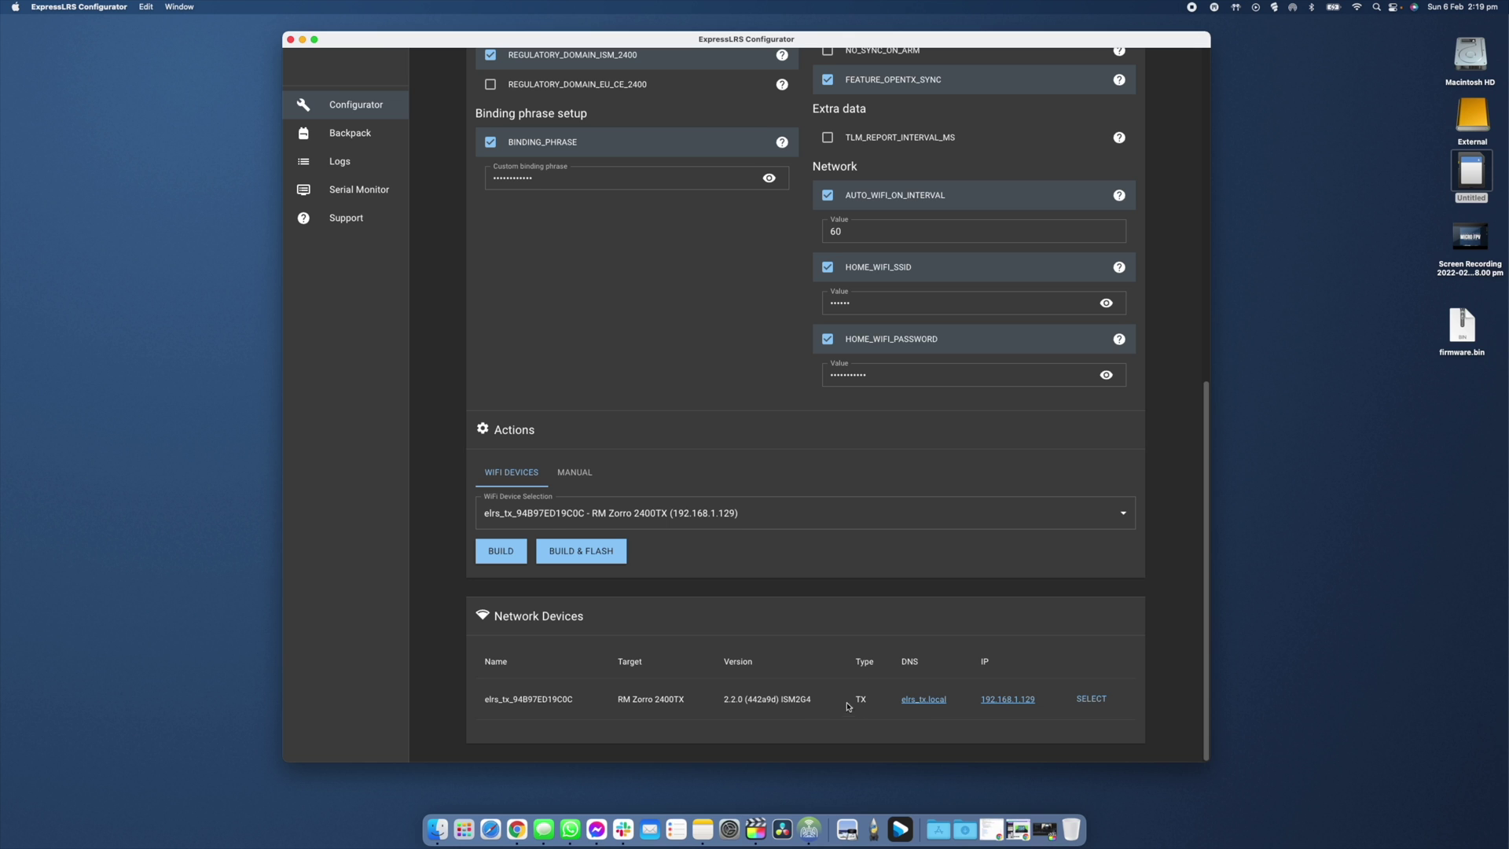
Start BUILD & FLASH over Wi-Fi and follow the build log until flashing begins.
click(585, 557)
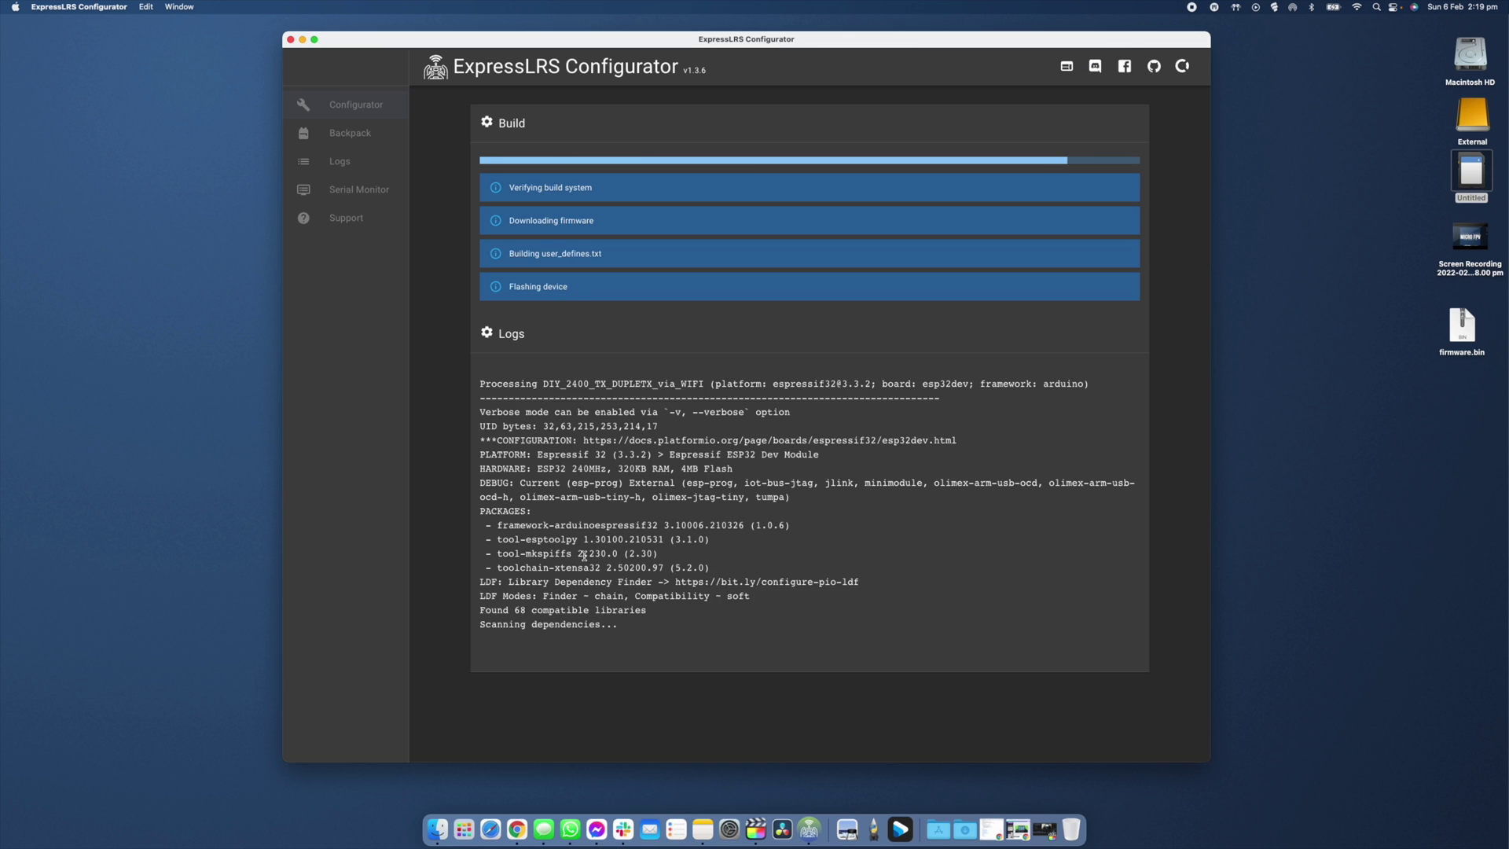